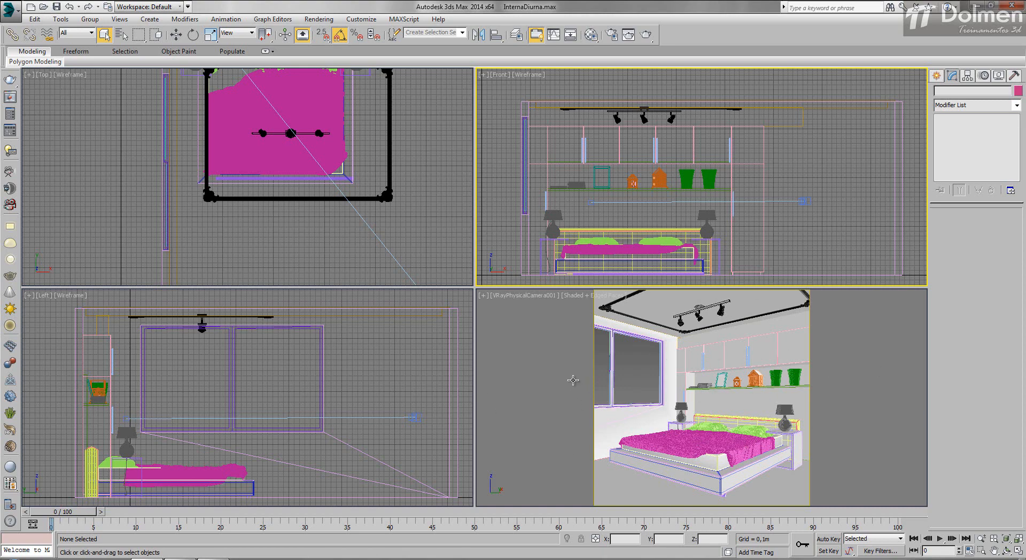
Step: Start a test render of the camera view, stop it, and close the frame buffer
{"action": "left_click", "coordinate": [549, 395]}
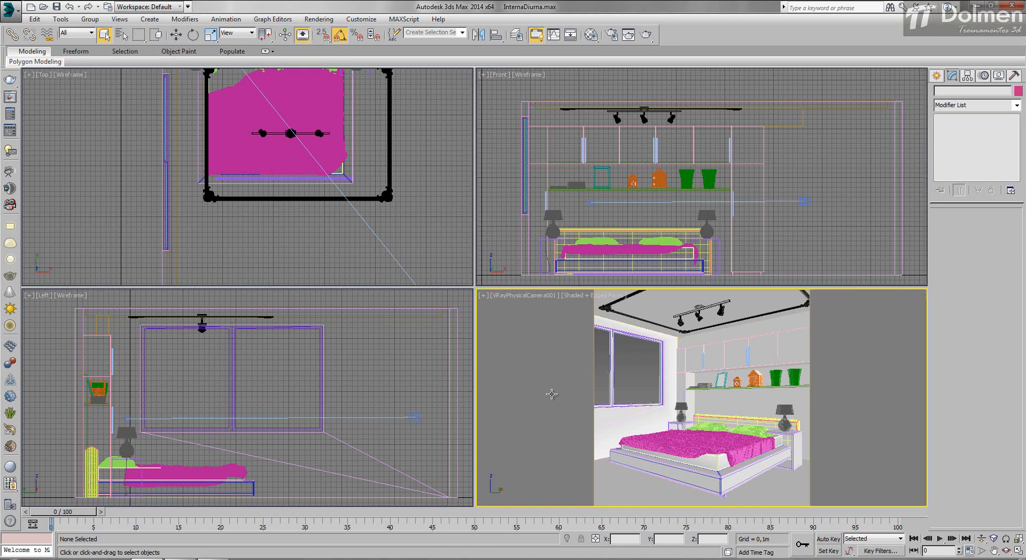
{"action": "left_click", "coordinate": [646, 36]}
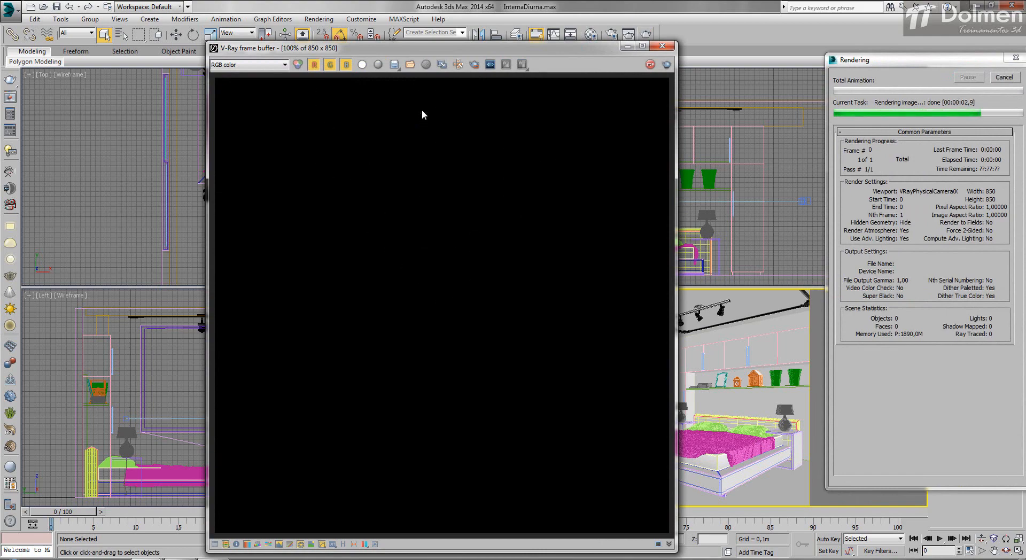
{"action": "key", "text": "Escape"}
{"action": "left_click", "coordinate": [663, 46]}
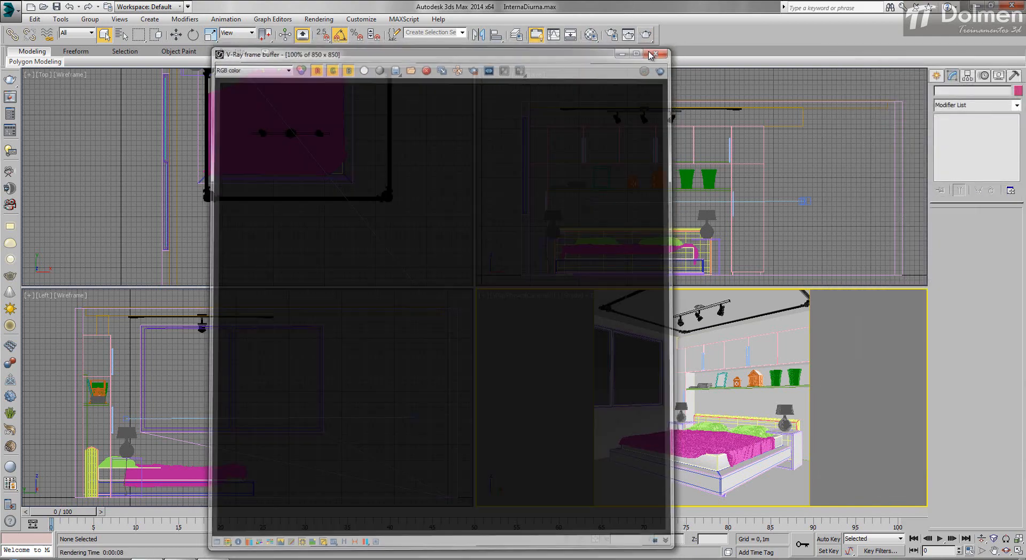
Step: Inspect the V-Ray environment settings in the render setup and close it
{"action": "key", "text": "F10"}
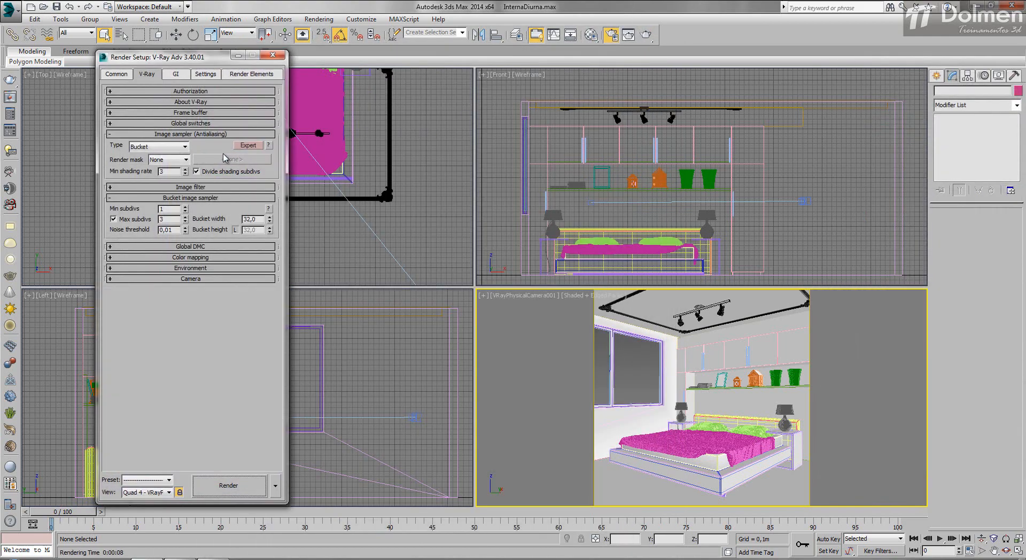
{"action": "left_click", "coordinate": [185, 269]}
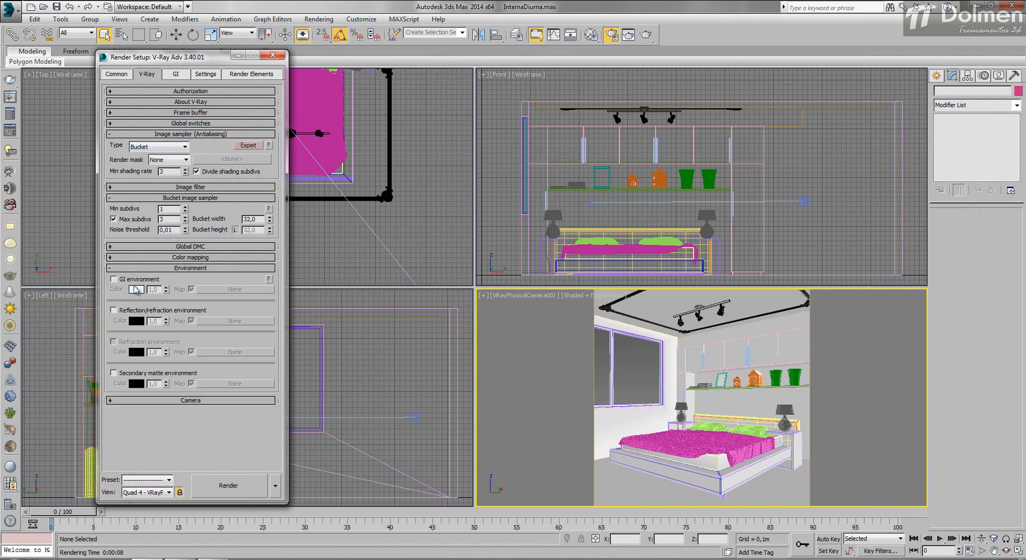
{"action": "left_click", "coordinate": [273, 57]}
Step: Select the physical camera and examine its f-number, shutter speed and film speed (ISO) settings
{"action": "middle_click_drag", "start_coordinate": [334, 177], "coordinate": [270, 107]}
{"action": "left_click", "coordinate": [390, 265]}
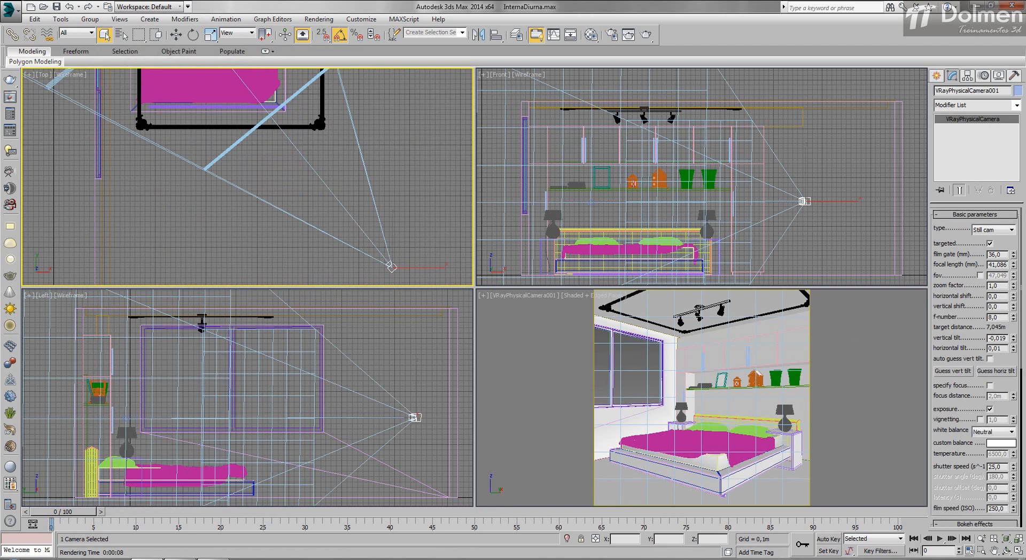
{"action": "double_click", "coordinate": [995, 317]}
{"action": "left_click", "coordinate": [999, 466]}
{"action": "double_click", "coordinate": [995, 508]}
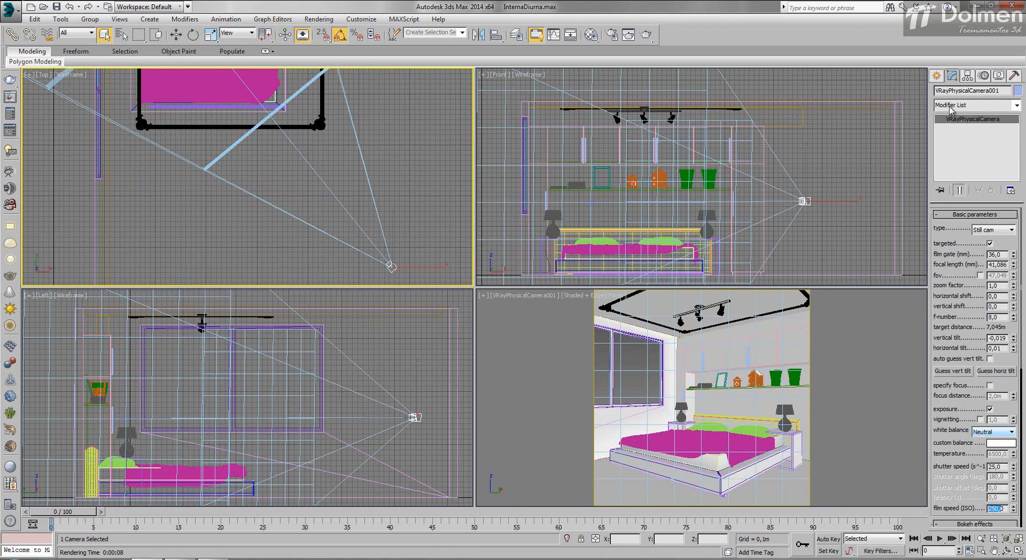
Step: Draw a V-Ray plane light covering the window in the Left view, about 1.81 m half-length by 1.06 m half-width
{"action": "left_click", "coordinate": [937, 76]}
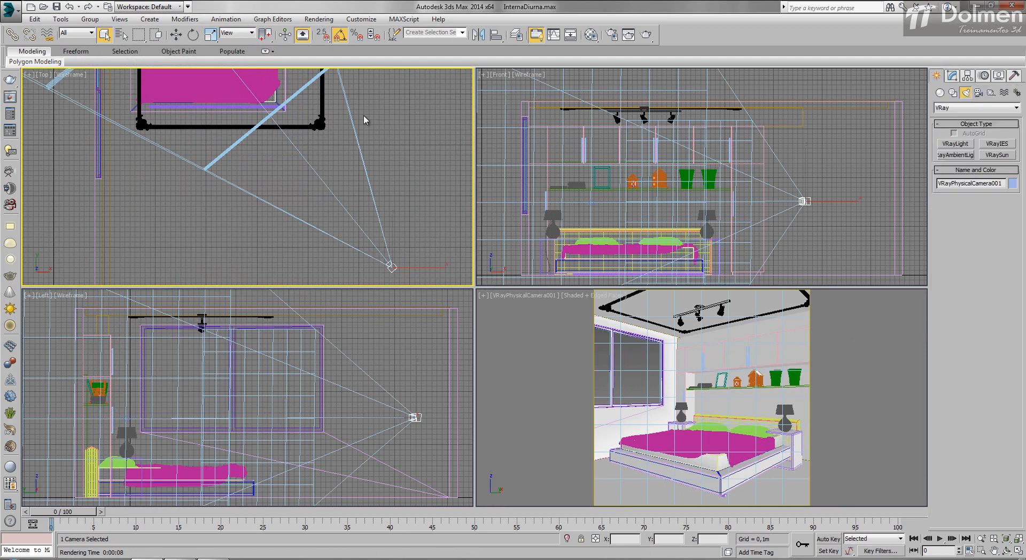
{"action": "left_click", "coordinate": [396, 142]}
{"action": "scroll", "coordinate": [370, 145], "scroll_direction": "down", "scroll_amount": 8}
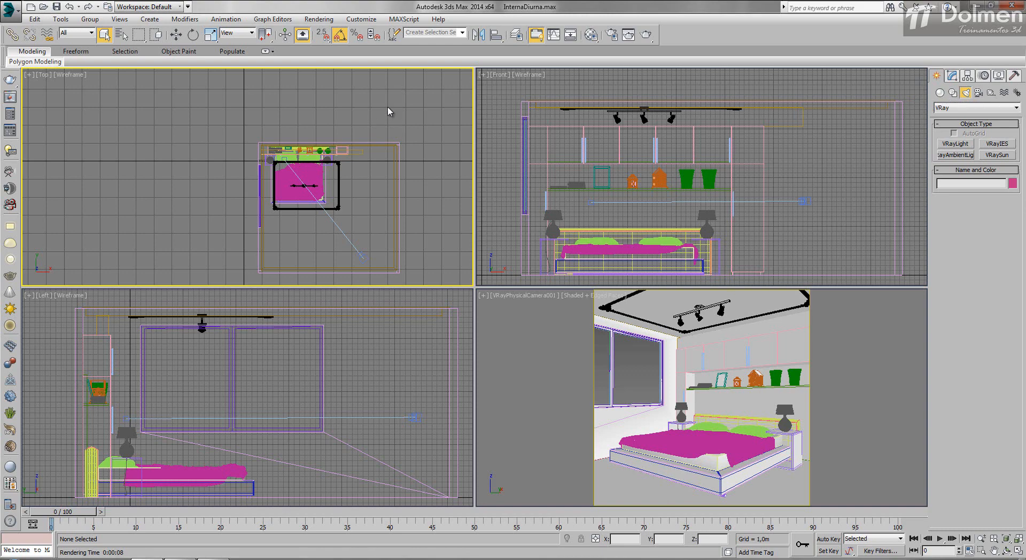
{"action": "left_click", "coordinate": [955, 144]}
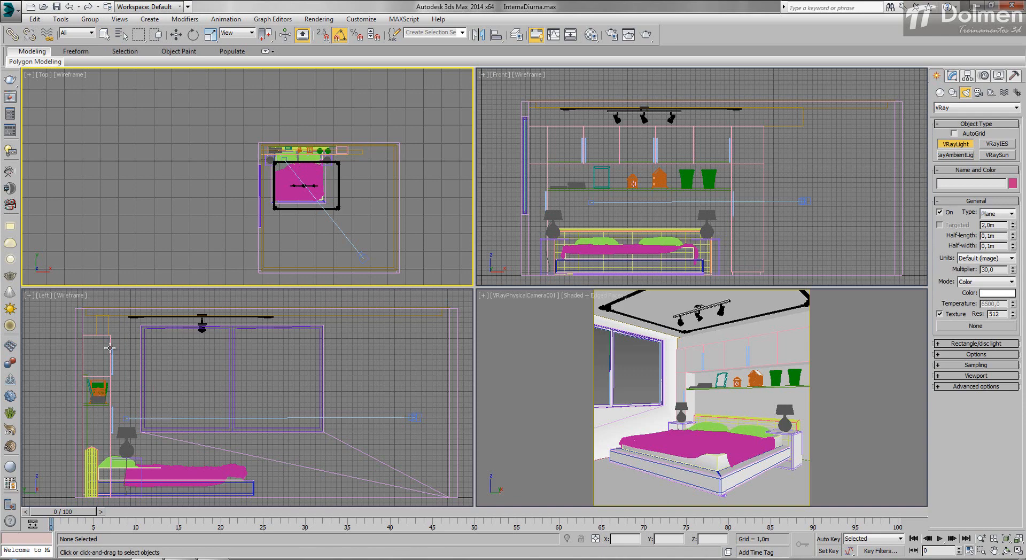
{"action": "left_click_drag", "start_coordinate": [136, 323], "coordinate": [328, 435]}
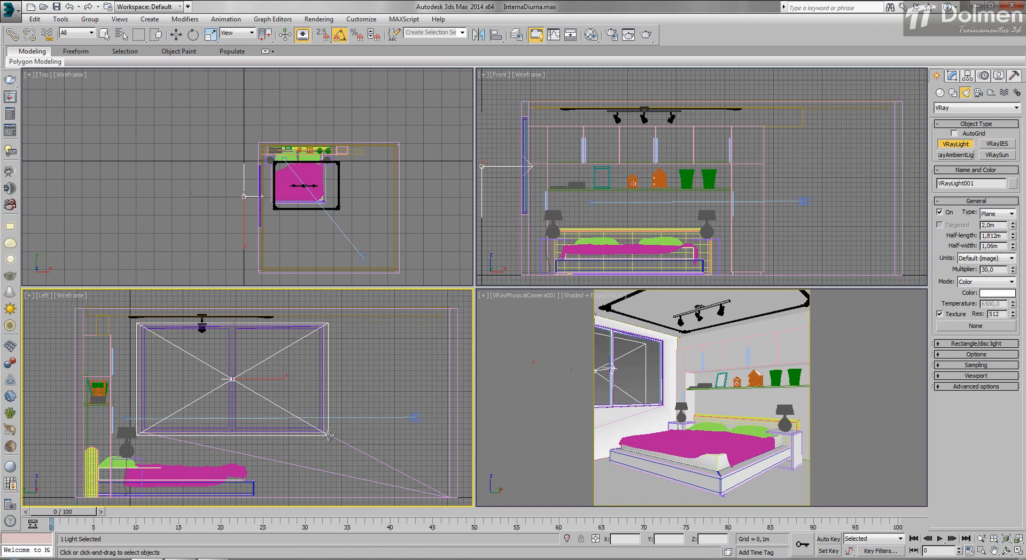
{"action": "right_click", "coordinate": [297, 369]}
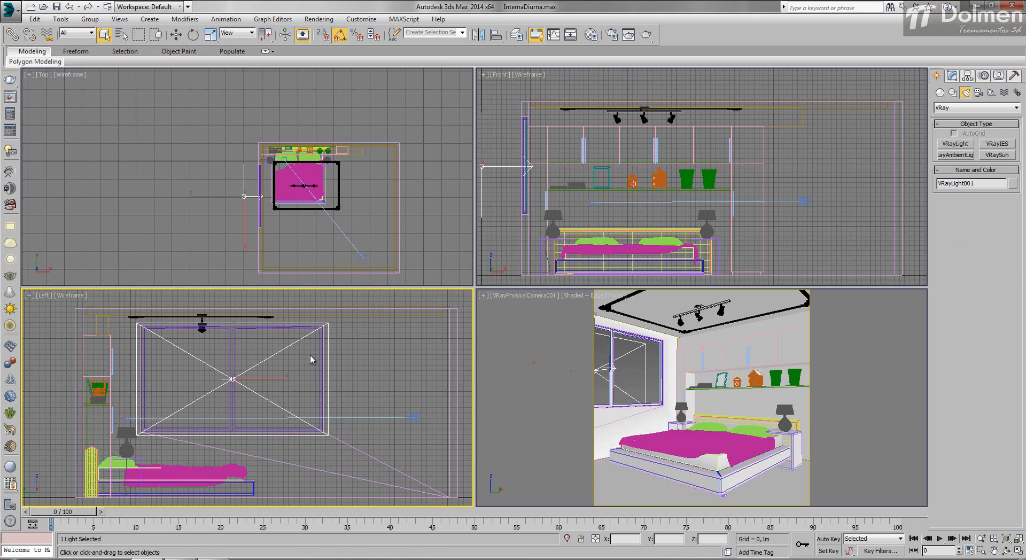
Step: Move the plane light along X up to the window in the Top view, to about X 0.775 m
{"action": "scroll", "coordinate": [265, 195], "scroll_direction": "up", "scroll_amount": 4}
{"action": "middle_click_drag", "start_coordinate": [275, 196], "coordinate": [245, 197]}
{"action": "scroll", "coordinate": [245, 197], "scroll_direction": "up", "scroll_amount": 4}
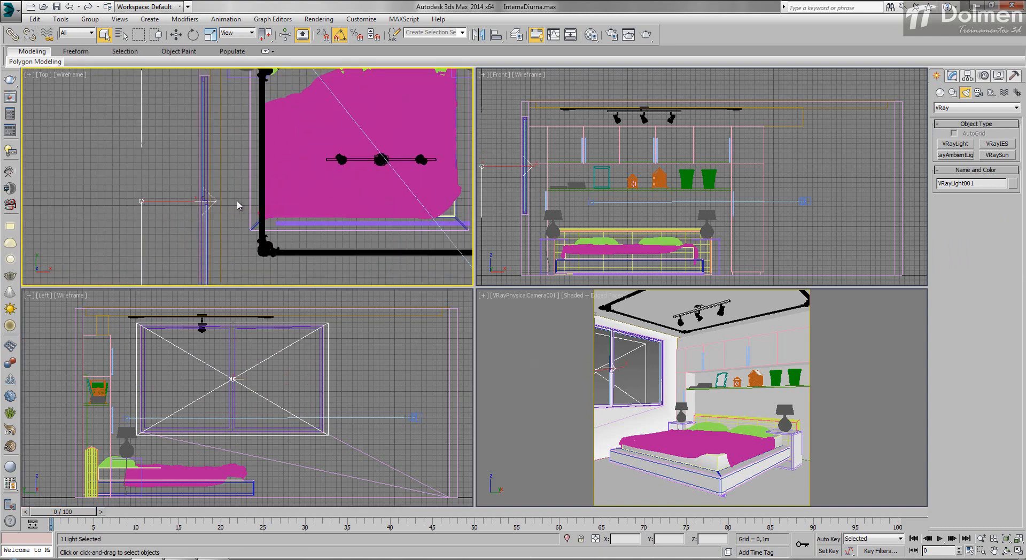
{"action": "left_click", "coordinate": [176, 34]}
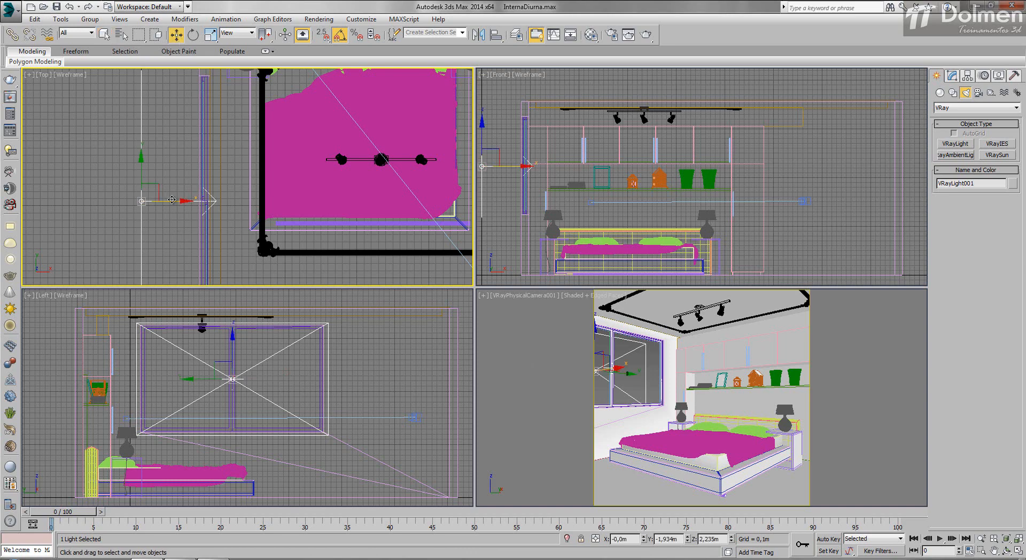
{"action": "left_click_drag", "start_coordinate": [172, 204], "coordinate": [228, 212]}
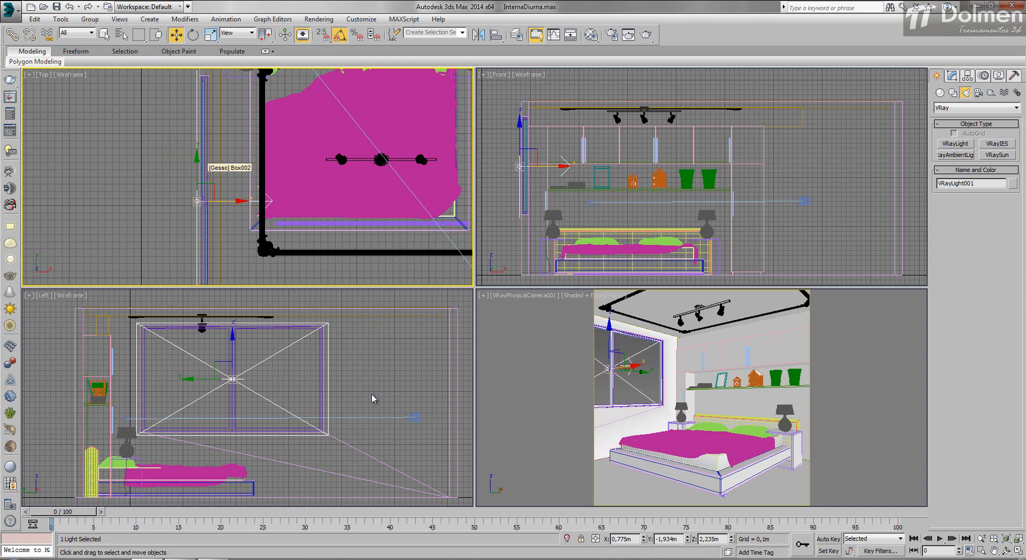
Step: Test-render the camera view with the window light, then cancel and close the frame buffer
{"action": "right_click", "coordinate": [536, 330]}
{"action": "left_click", "coordinate": [646, 35]}
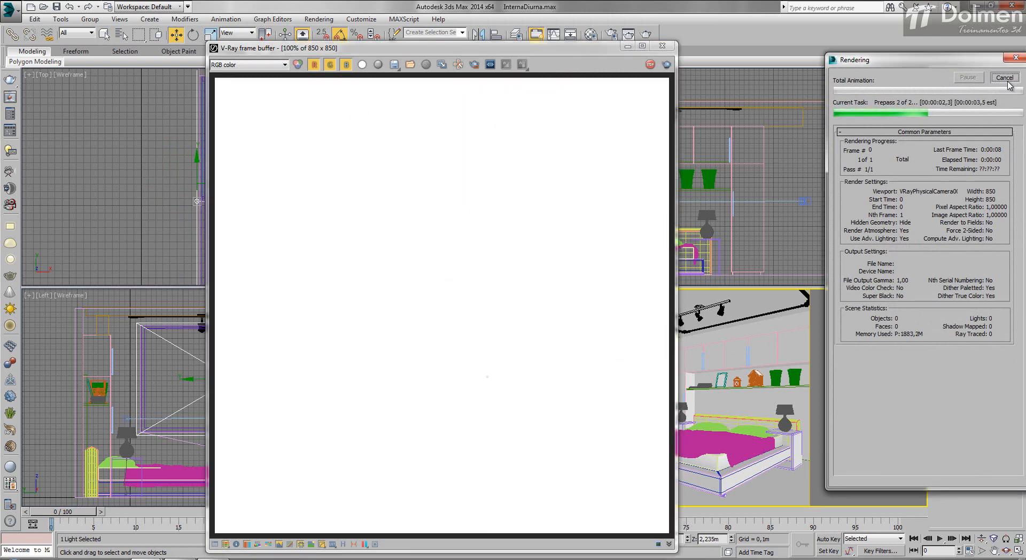
{"action": "left_click", "coordinate": [663, 47]}
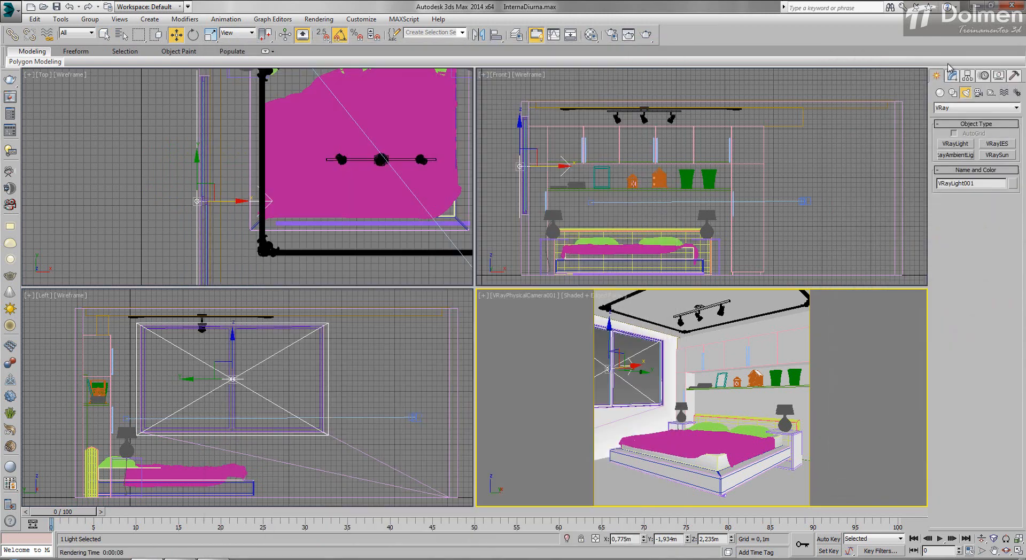
Step: Set the window light's multiplier to 1 and make the light invisible
{"action": "left_click", "coordinate": [953, 77]}
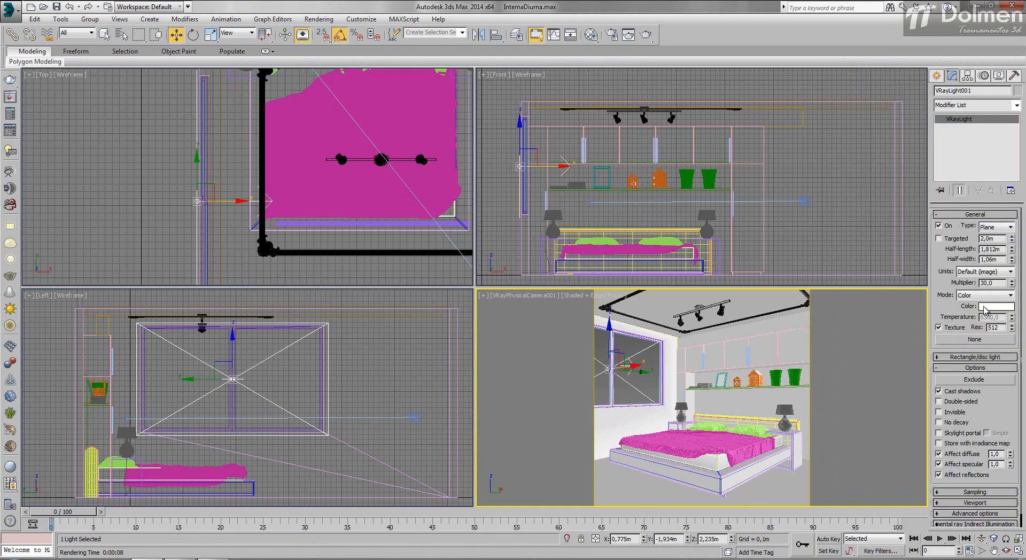
{"action": "double_click", "coordinate": [998, 284]}
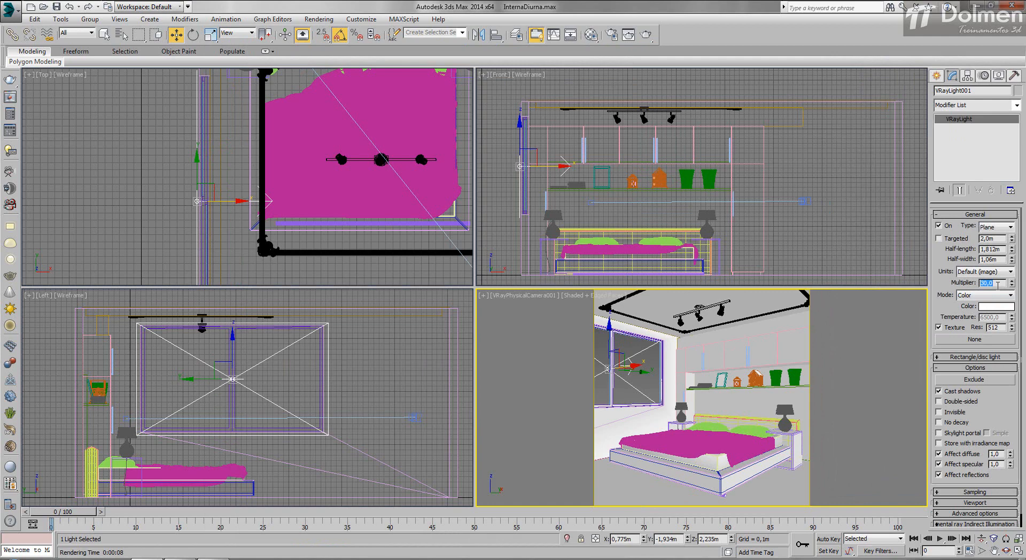
{"action": "type", "text": "1"}
{"action": "key", "text": "Return"}
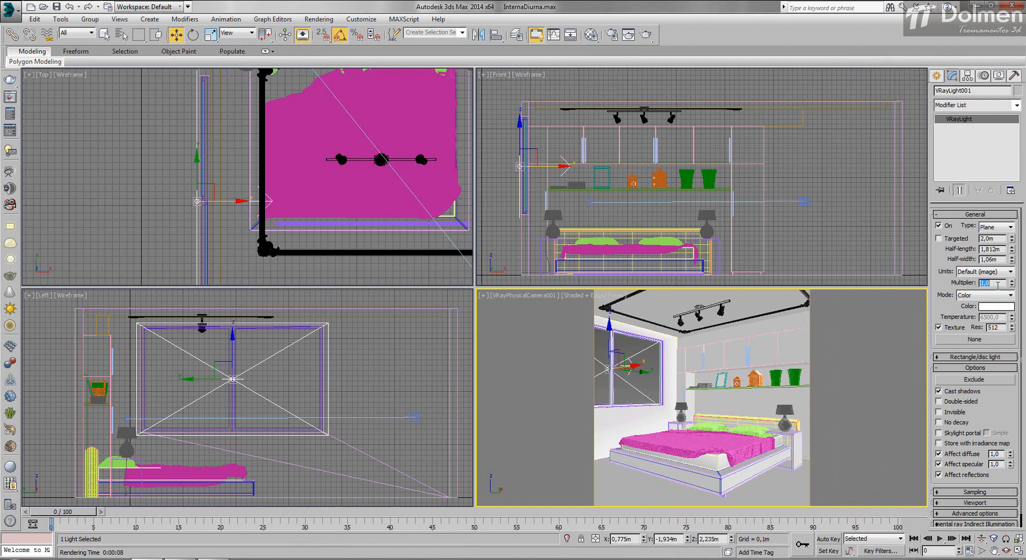
{"action": "left_click", "coordinate": [951, 412]}
Step: Render the camera view, raise the window light's multiplier to 2, and render again
{"action": "left_click", "coordinate": [647, 36]}
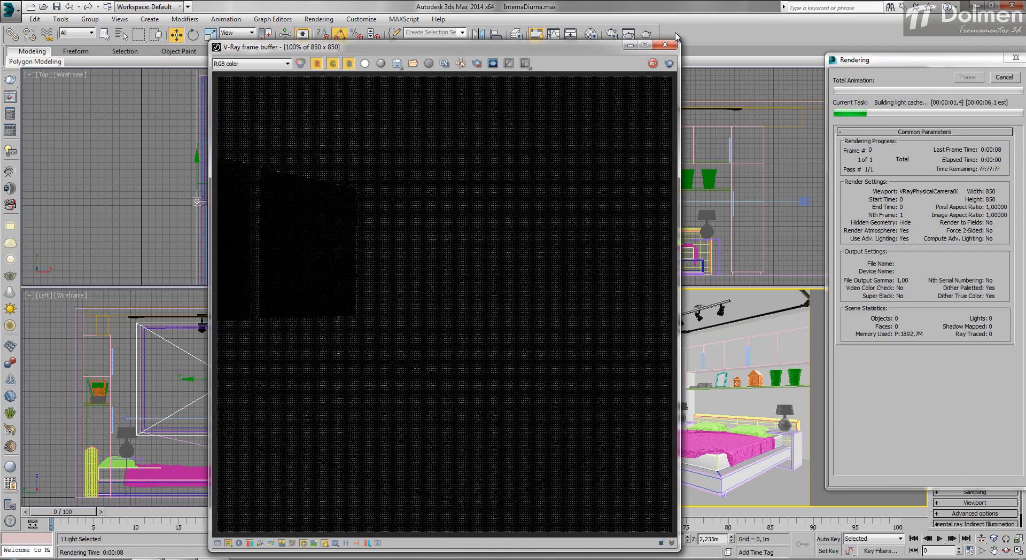
{"action": "left_click_drag", "start_coordinate": [558, 52], "coordinate": [676, 33]}
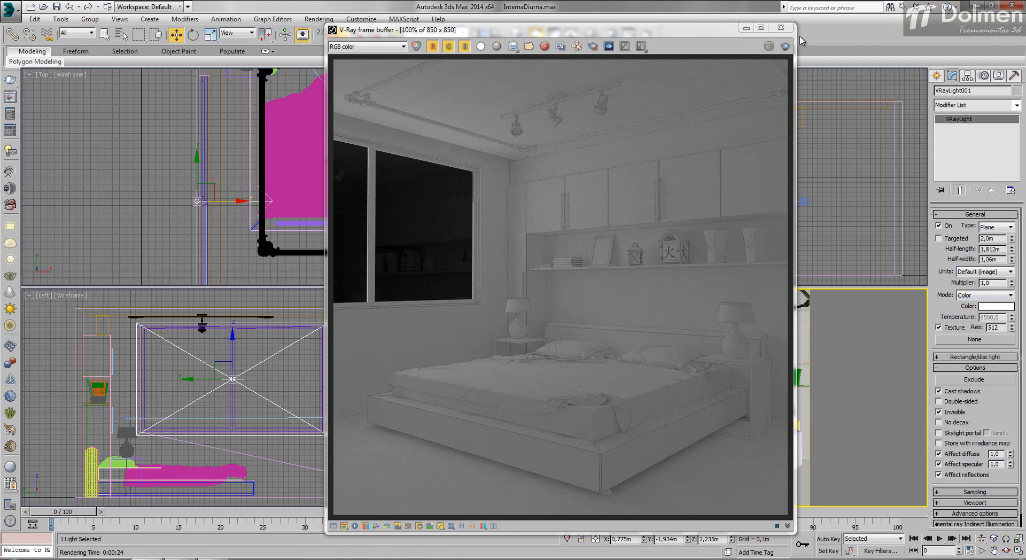
{"action": "left_click", "coordinate": [785, 46]}
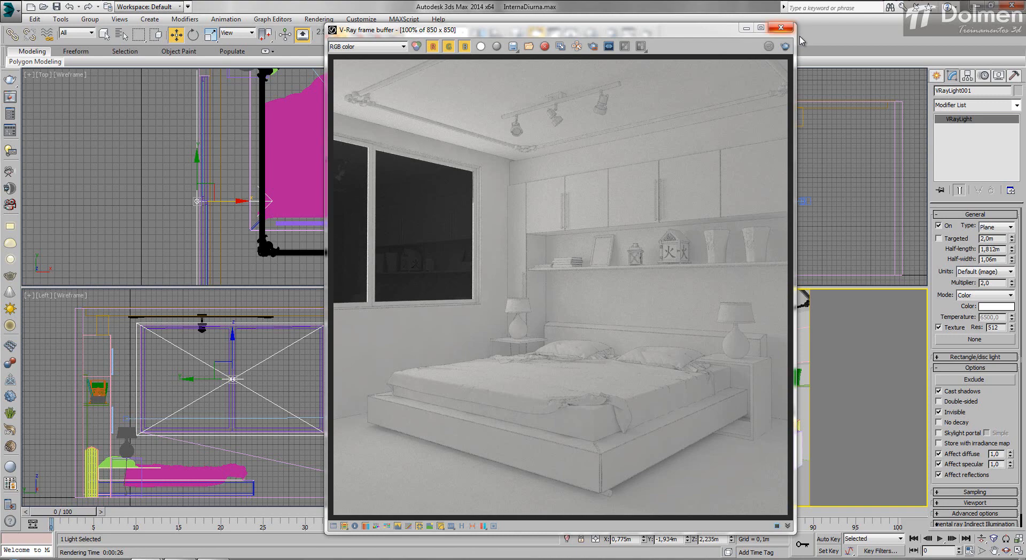
Step: Close the frame buffer and delete the window light
{"action": "left_click", "coordinate": [781, 27]}
{"action": "key", "text": "Delete"}
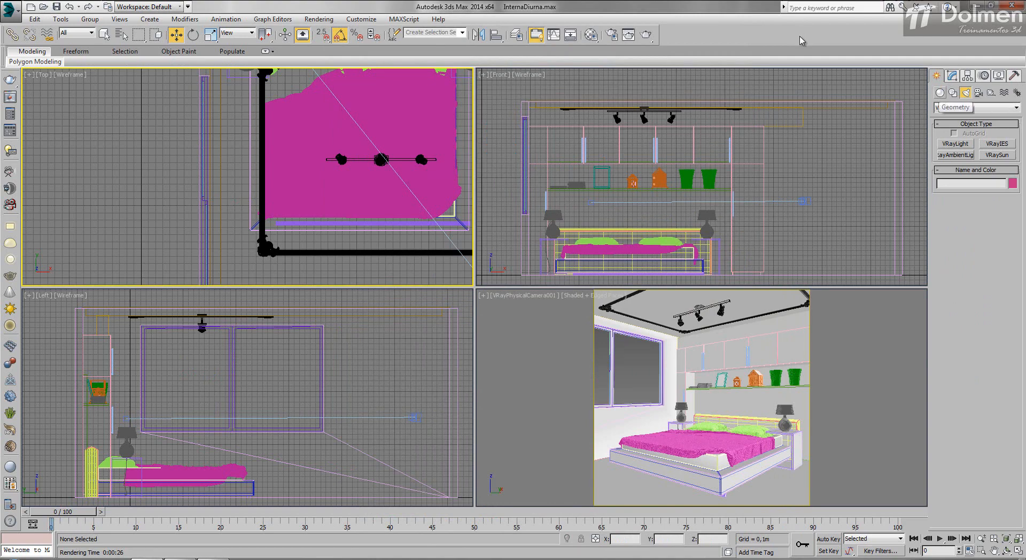
Step: Draw a V-Ray plane light across the room in the Front view, about 2.95 m half-length by 1.72 m half-width
{"action": "key", "text": "z"}
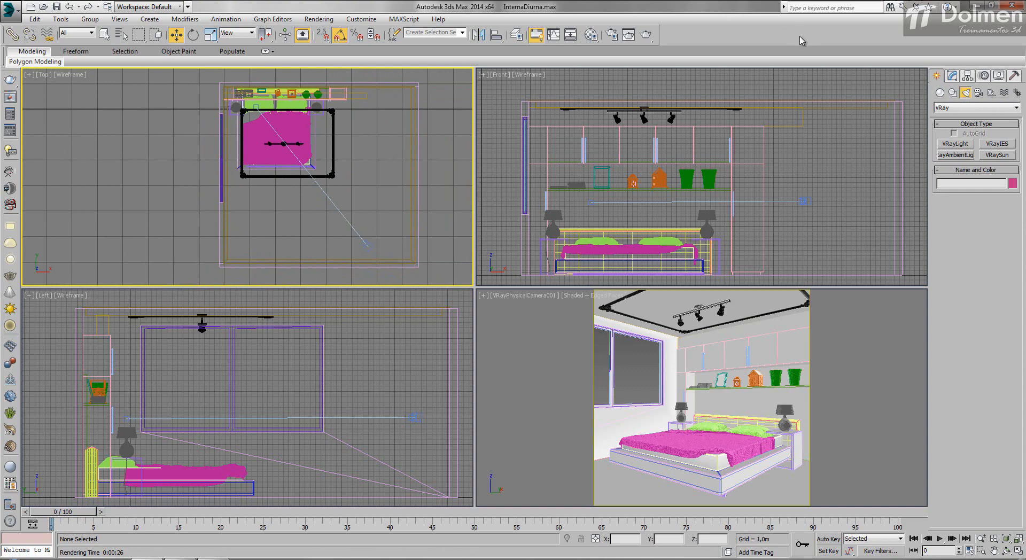
{"action": "left_click", "coordinate": [956, 144]}
{"action": "left_click_drag", "start_coordinate": [529, 108], "coordinate": [815, 275]}
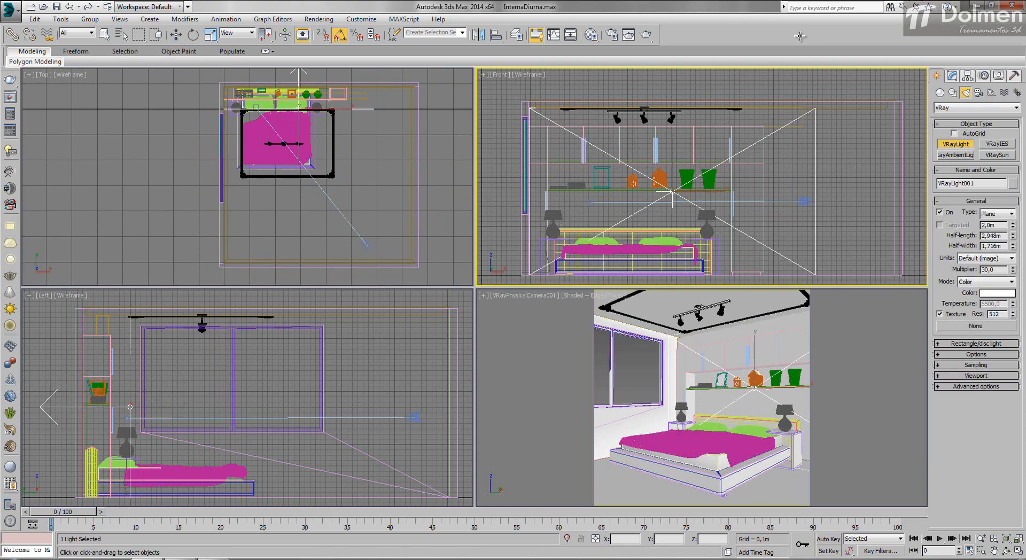
Step: Move the new plane light back into the room beyond the foot of the bed, to about Y -3.85 m
{"action": "key", "text": "w"}
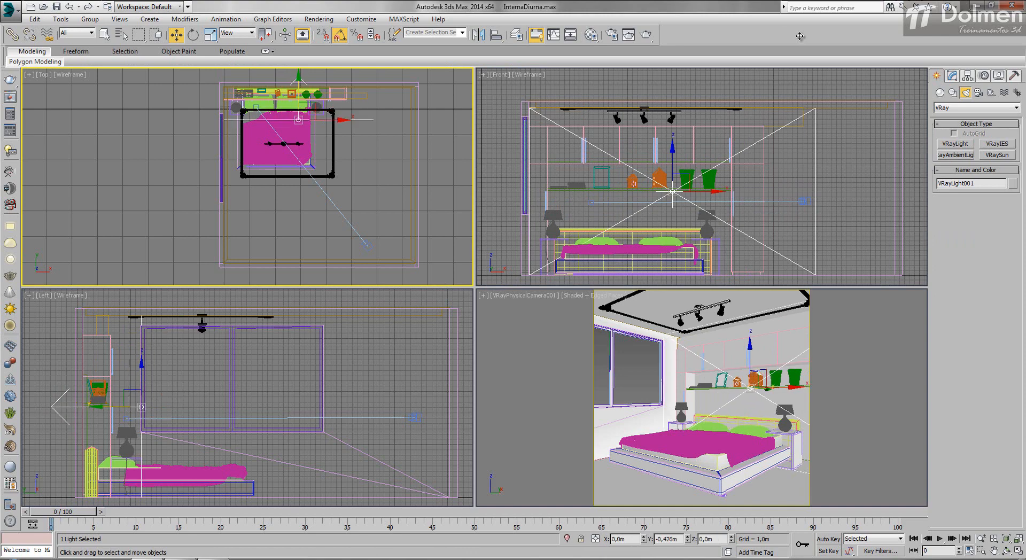
{"action": "left_click_drag", "start_coordinate": [299, 131], "coordinate": [299, 153]}
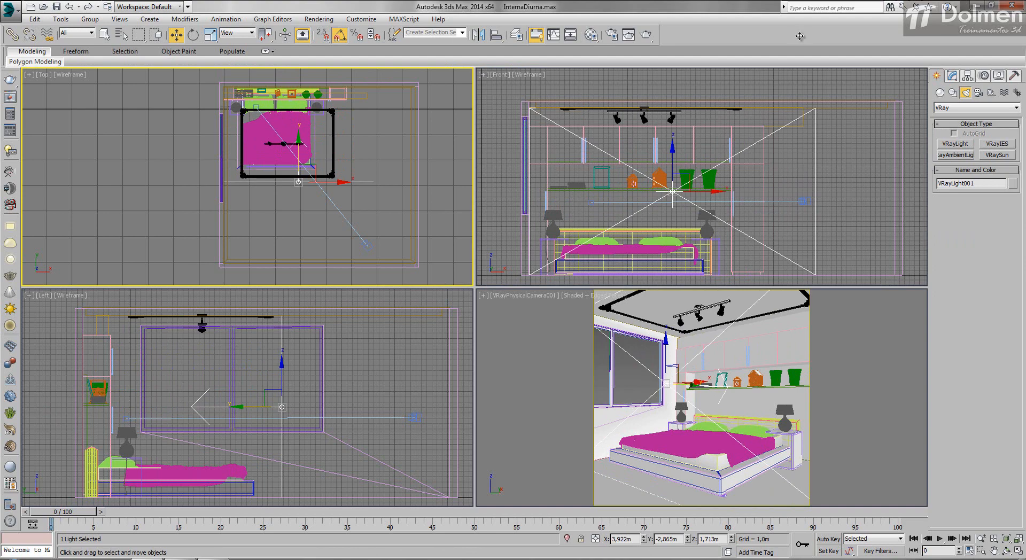
{"action": "left_click_drag", "start_coordinate": [299, 181], "coordinate": [299, 207]}
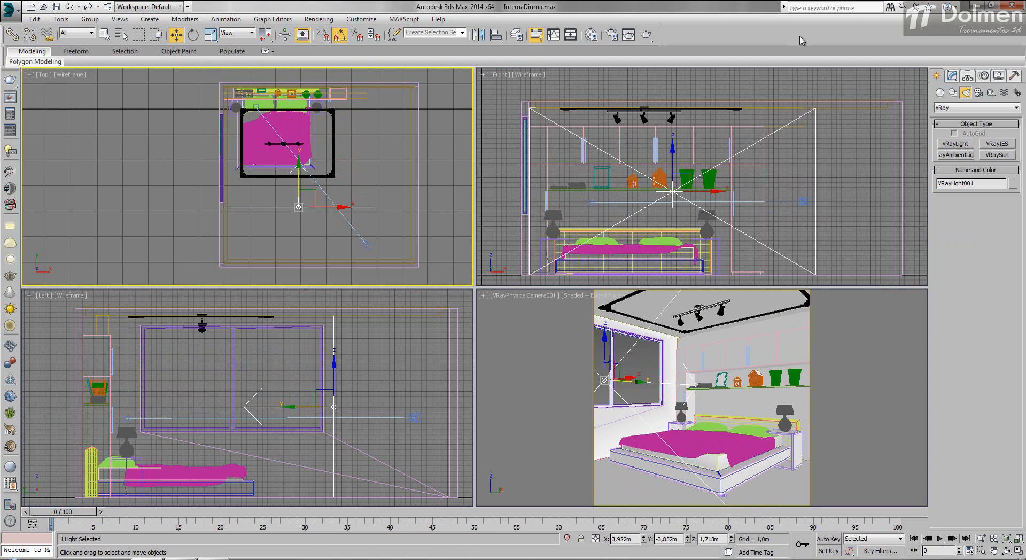
Step: Make the light invisible and render the camera view with its multiplier at 1 and again at 1.5
{"action": "key", "text": "1"}
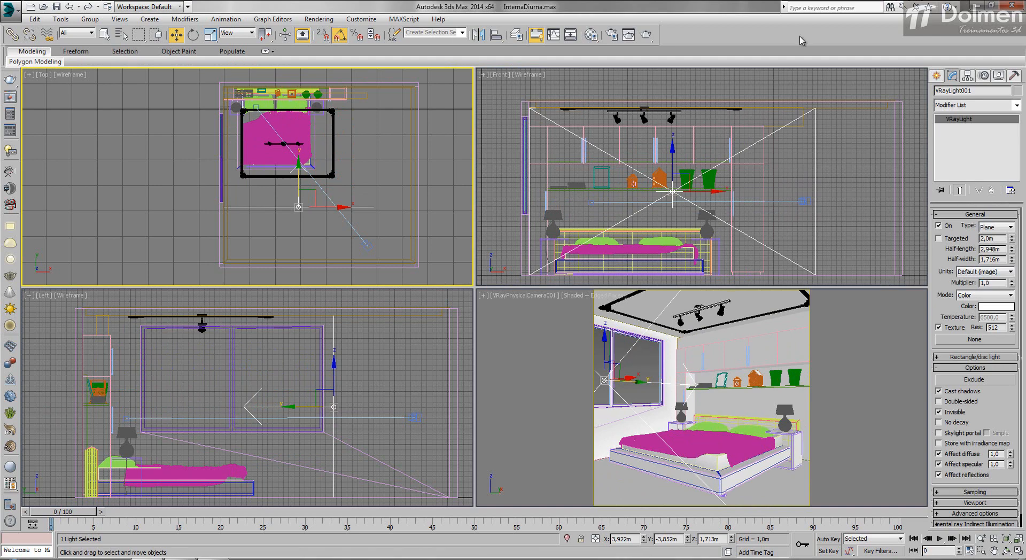
{"action": "key", "text": "shift+q"}
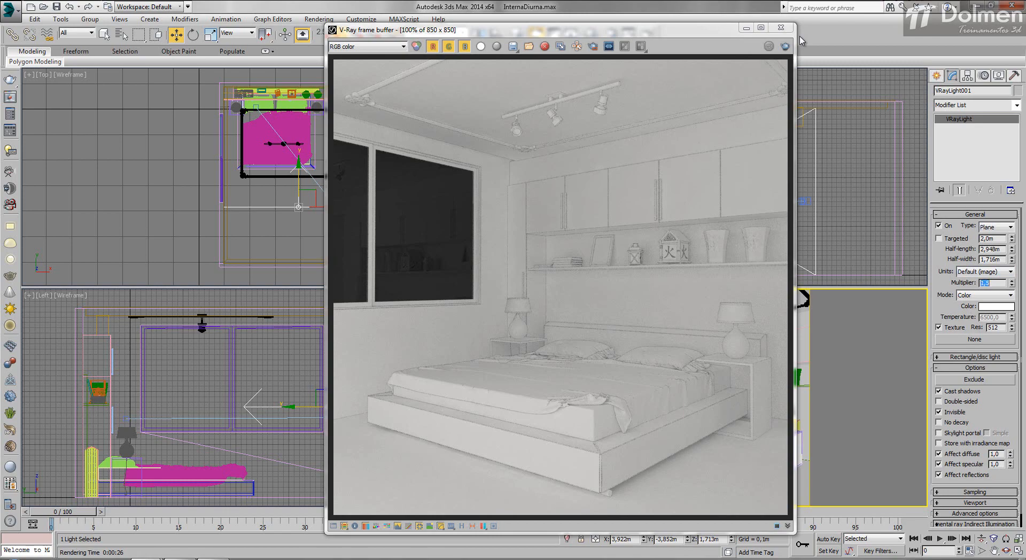
{"action": "left_click", "coordinate": [785, 46]}
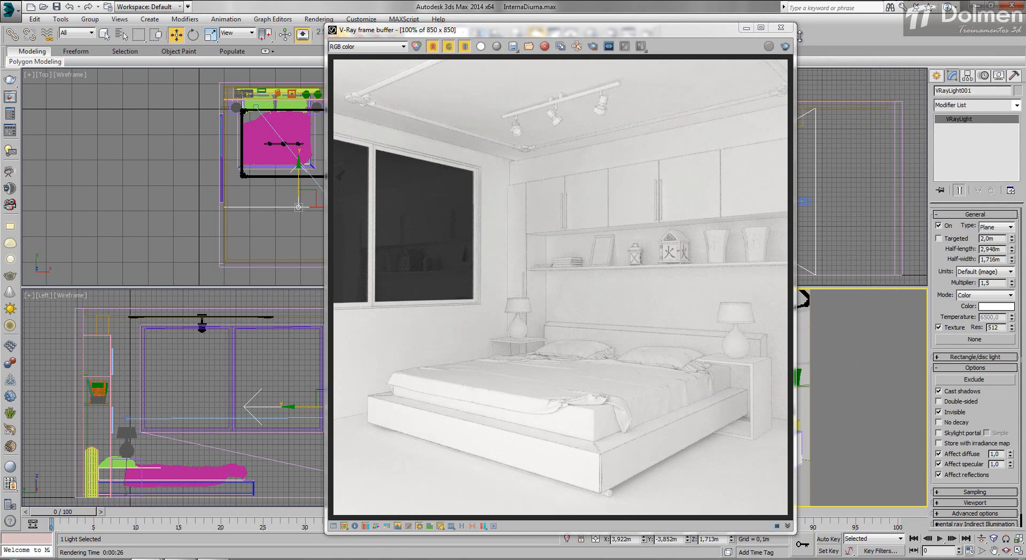
{"action": "left_click_drag", "start_coordinate": [707, 31], "coordinate": [801, 29]}
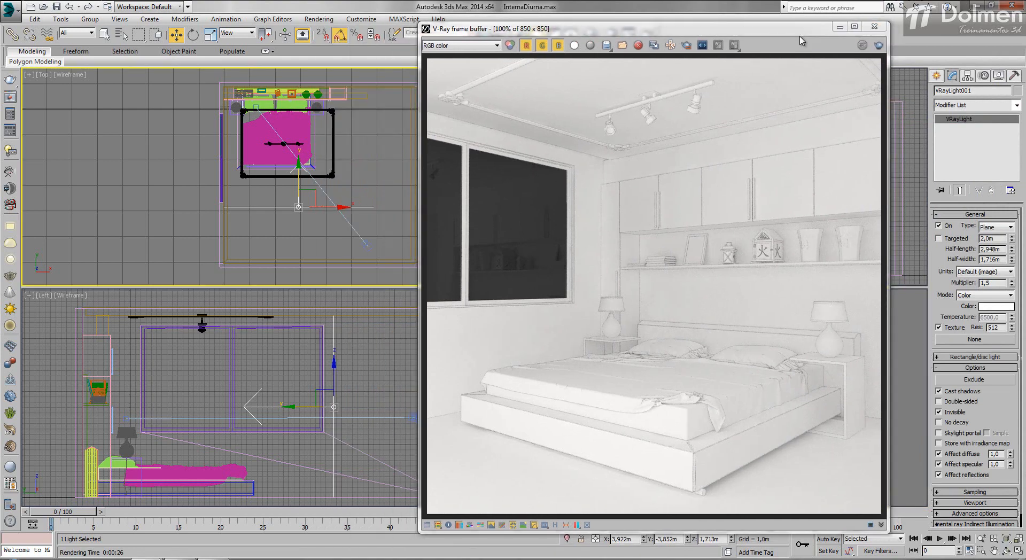
Step: Rotate the light 40° about Z and move it next to the camera, to about X 6.02 m, Y -4.54 m
{"action": "key", "text": "e"}
{"action": "left_click_drag", "start_coordinate": [250, 186], "coordinate": [240, 209]}
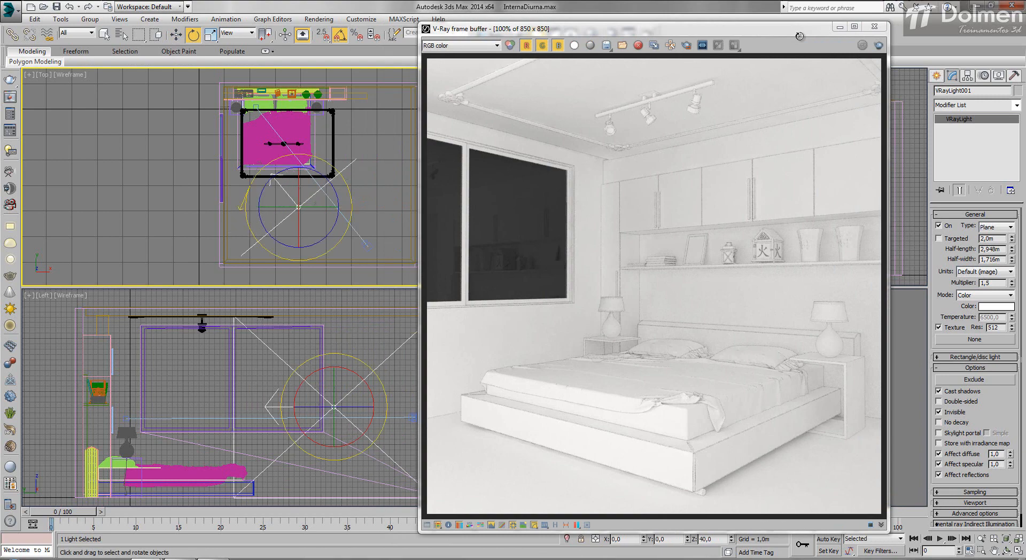
{"action": "key", "text": "w"}
{"action": "left_click_drag", "start_coordinate": [308, 198], "coordinate": [359, 216]}
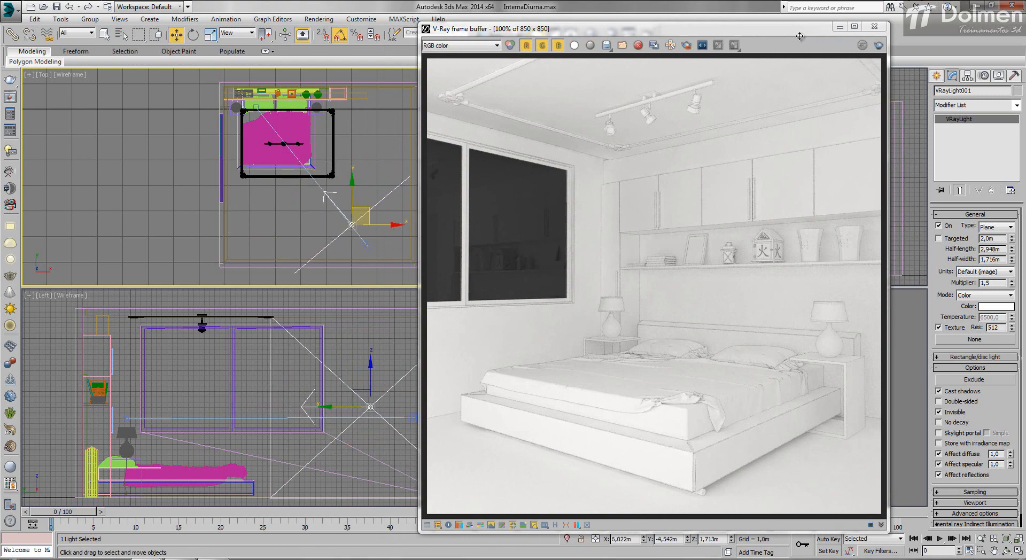
Step: Turn off angle snap and fine-tune the light's Z rotation to about 39°, in line with the camera's aim
{"action": "key", "text": "e"}
{"action": "key", "text": "a"}
{"action": "left_click_drag", "start_coordinate": [319, 202], "coordinate": [320, 201]}
{"action": "left_click", "coordinate": [800, 41]}
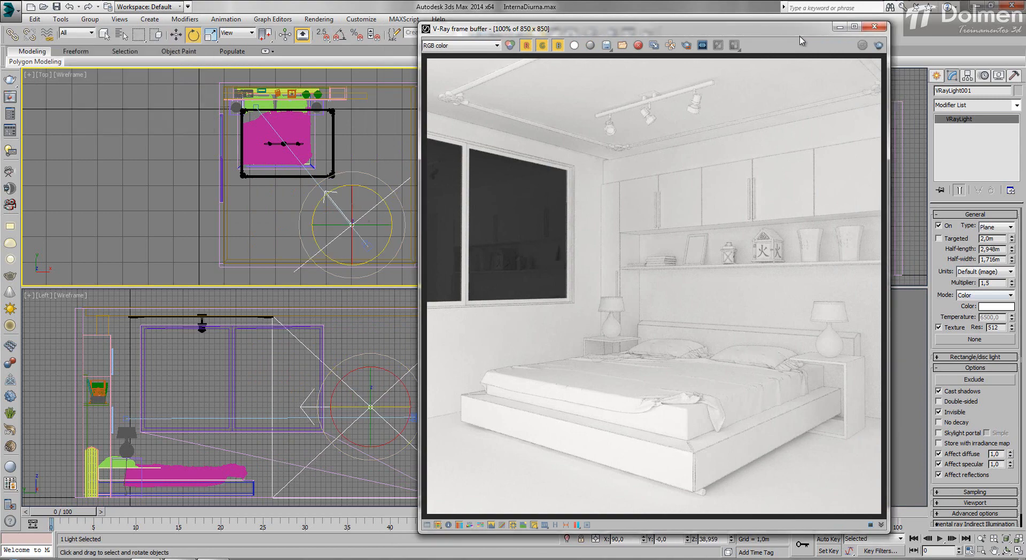
Step: Render the camera view with the plane light's multiplier at 1 and again at 1.6 to compare the brightness
{"action": "left_click_drag", "start_coordinate": [992, 283], "coordinate": [987, 283]}
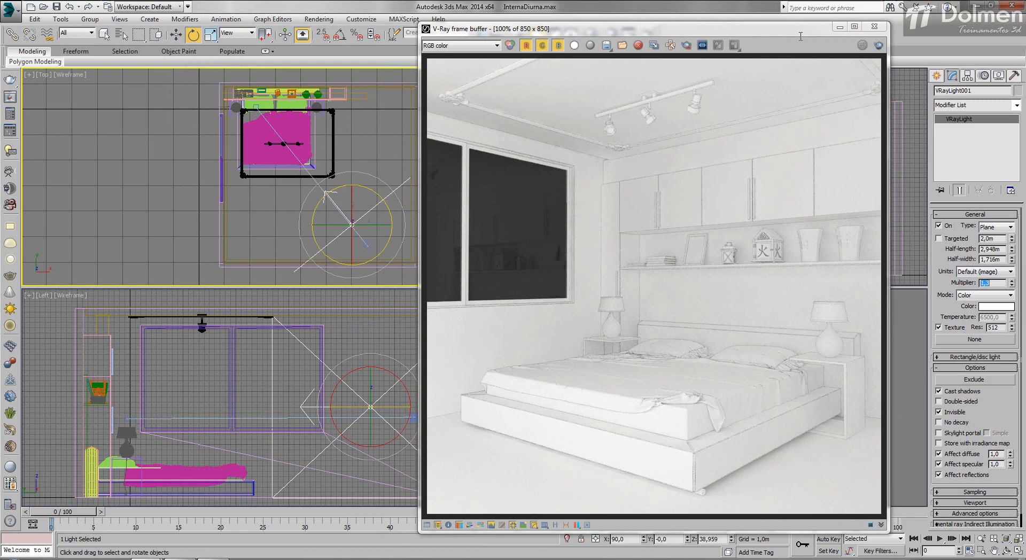
{"action": "key", "text": "shift+q"}
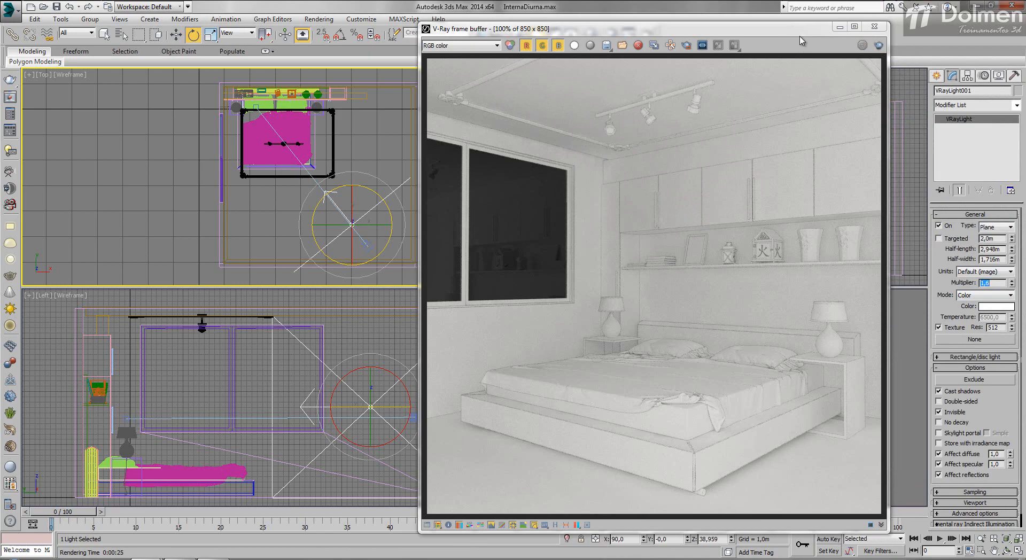
{"action": "left_click", "coordinate": [879, 46]}
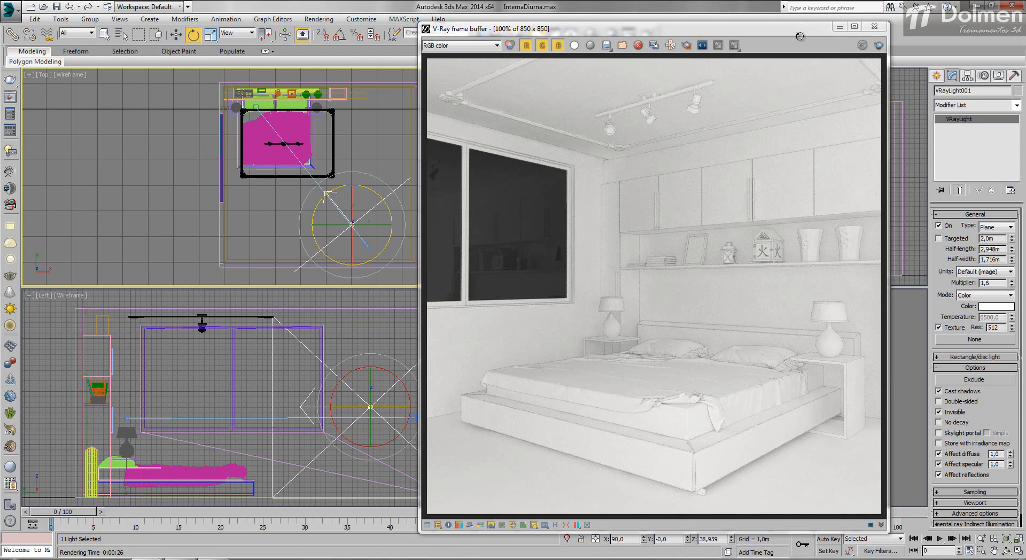
Step: Replace the plane light with a V-Ray Sun outside the window aimed at the bed, adding a VRaySky environment map
{"action": "key", "text": "Delete"}
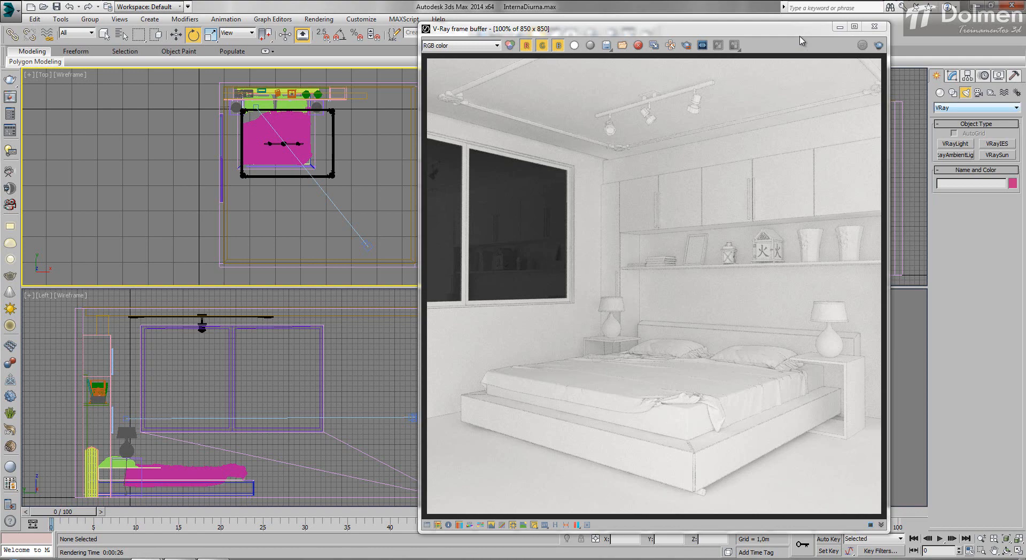
{"action": "left_click", "coordinate": [977, 108]}
{"action": "left_click", "coordinate": [977, 108]}
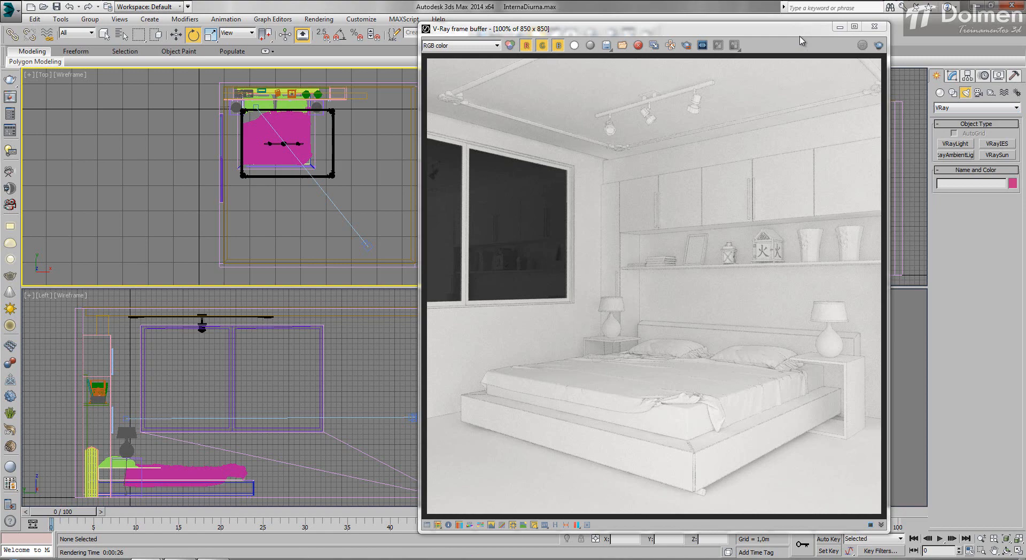
{"action": "left_click", "coordinate": [998, 155]}
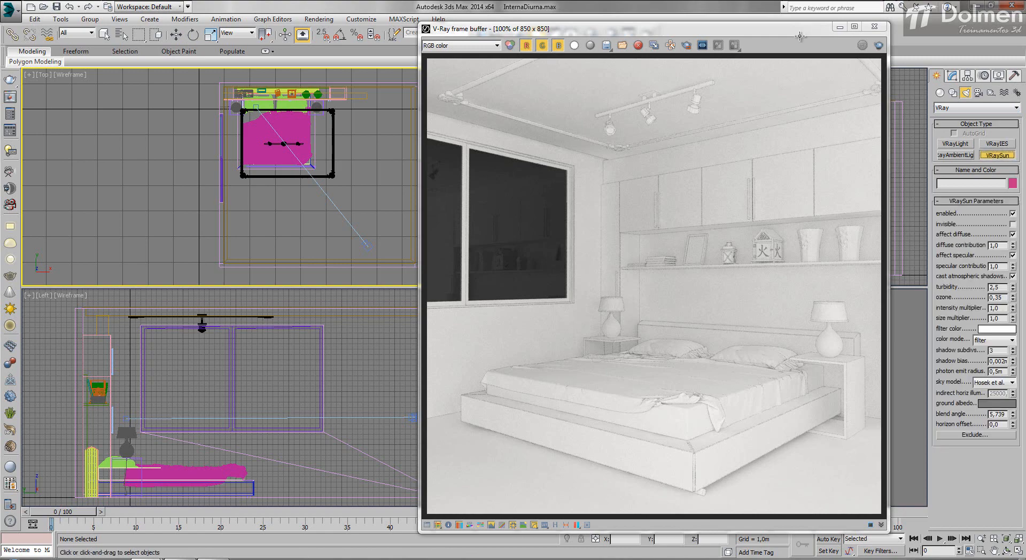
{"action": "scroll", "coordinate": [260, 184], "scroll_direction": "down", "scroll_amount": 4}
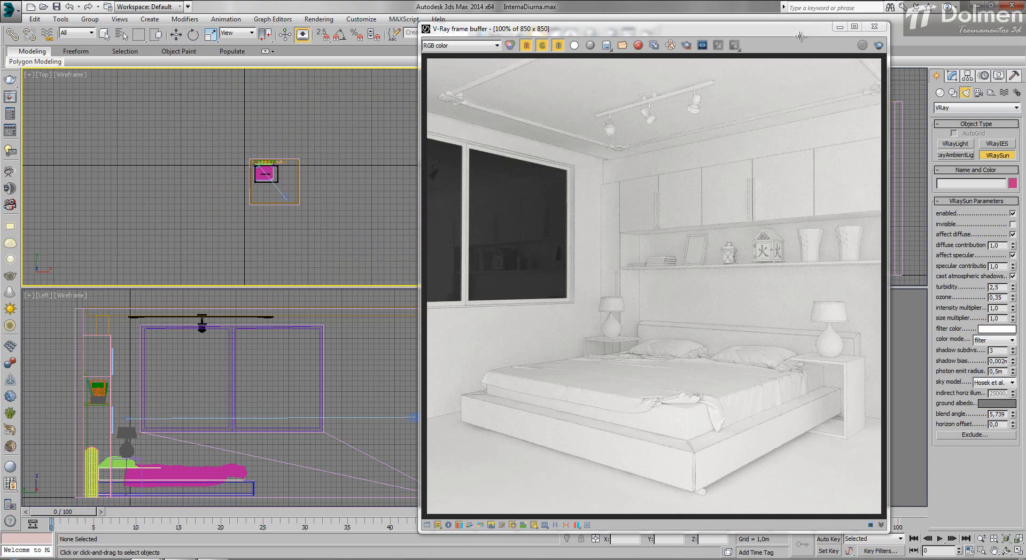
{"action": "left_click_drag", "start_coordinate": [103, 183], "coordinate": [278, 179]}
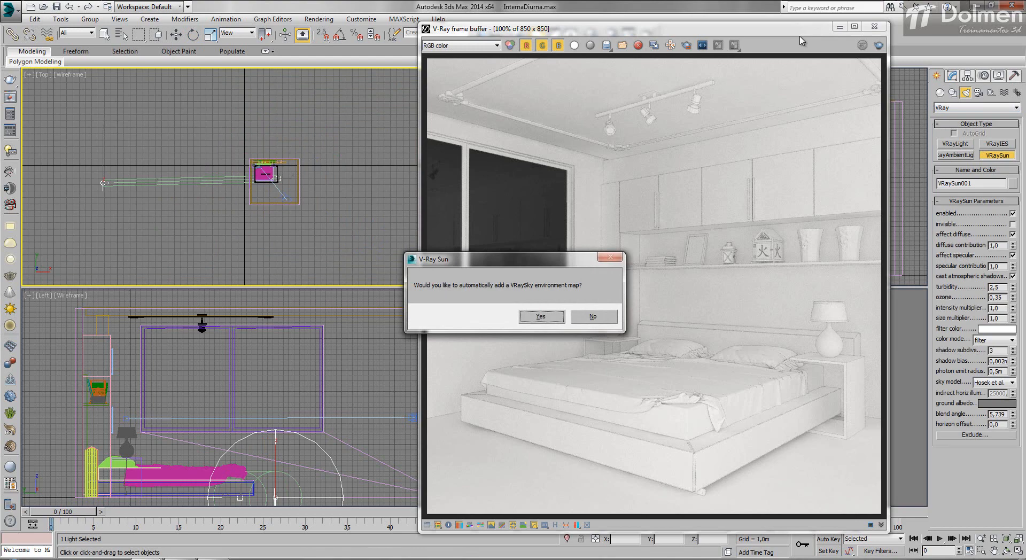
{"action": "key", "text": "Return"}
Step: Load the VRaySky environment map into the Material Editor's first slot of the second row as an instance
{"action": "mouse_move", "coordinate": [801, 36]}
{"action": "left_mouse_down"}
{"action": "mouse_move", "coordinate": [733, 51]}
{"action": "mouse_move", "coordinate": [732, 62]}
{"action": "left_mouse_up"}
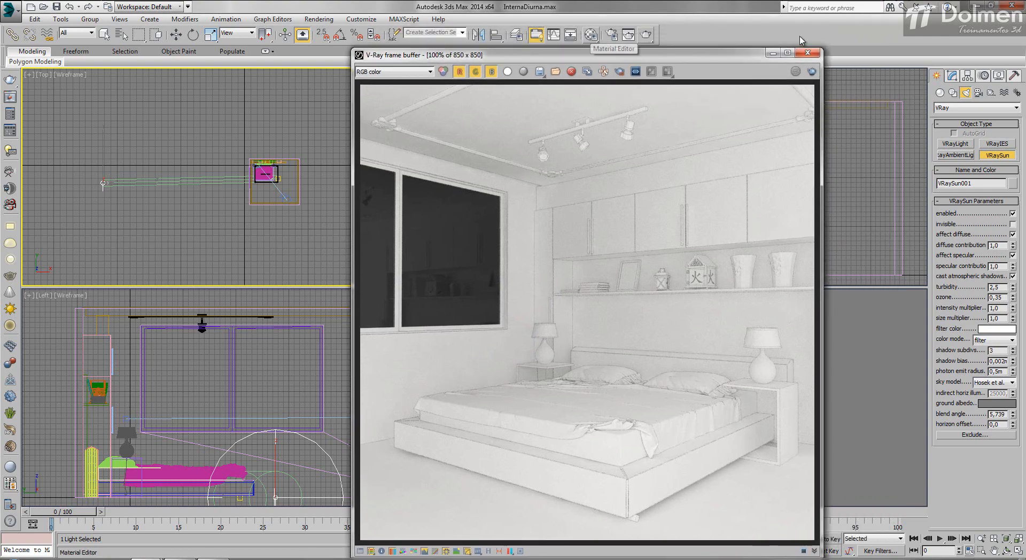
{"action": "left_click", "coordinate": [591, 35]}
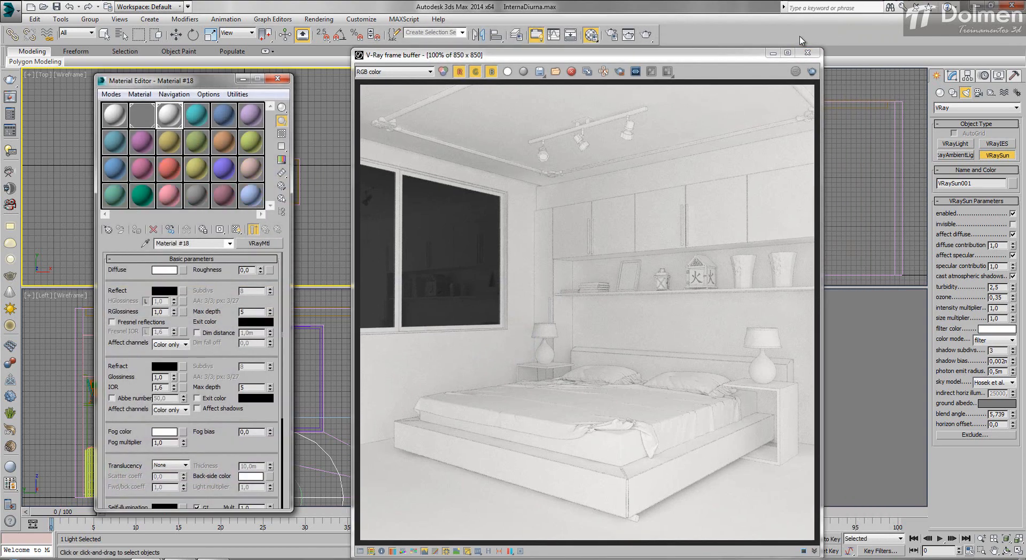
{"action": "left_click_drag", "start_coordinate": [192, 81], "coordinate": [741, 83]}
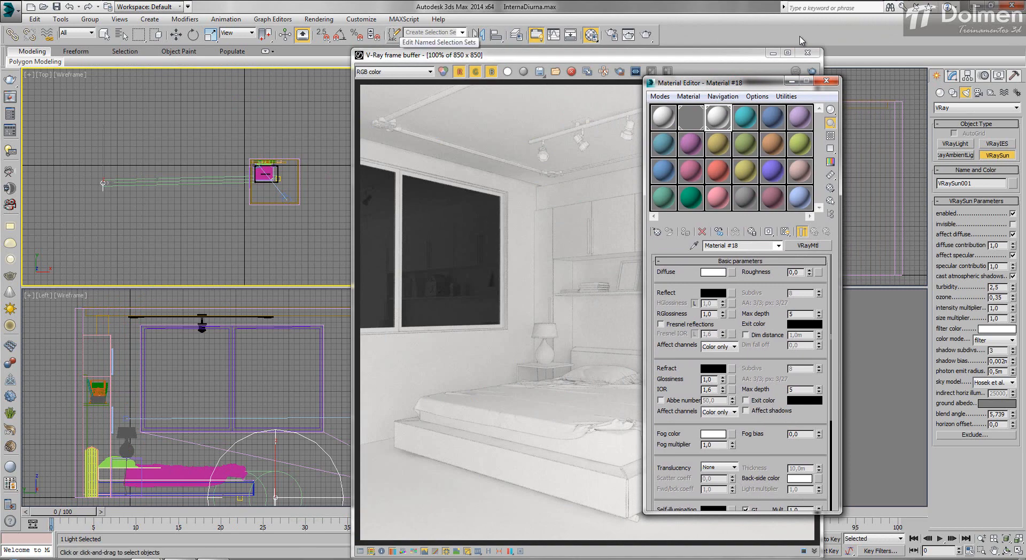
{"action": "left_click", "coordinate": [318, 19]}
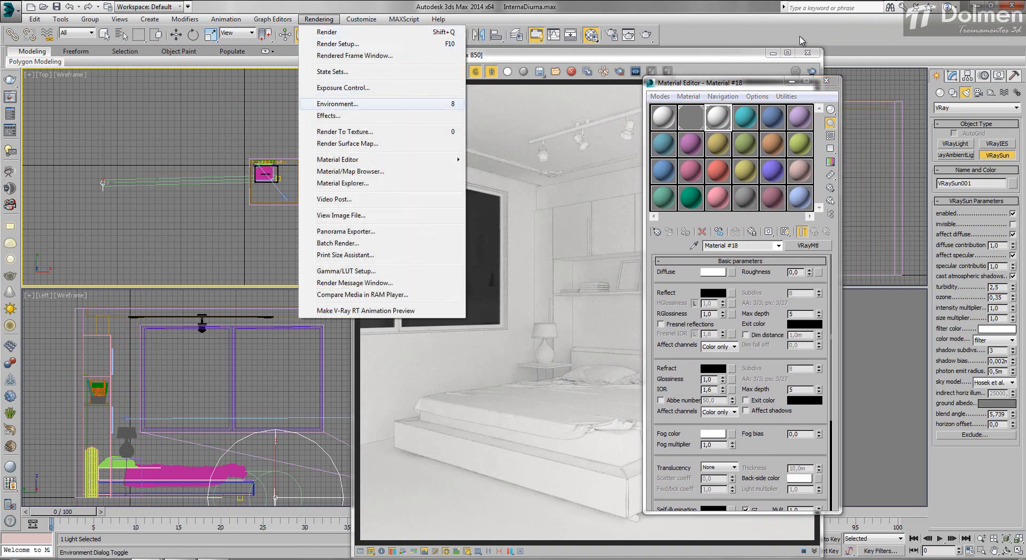
{"action": "left_click", "coordinate": [338, 104]}
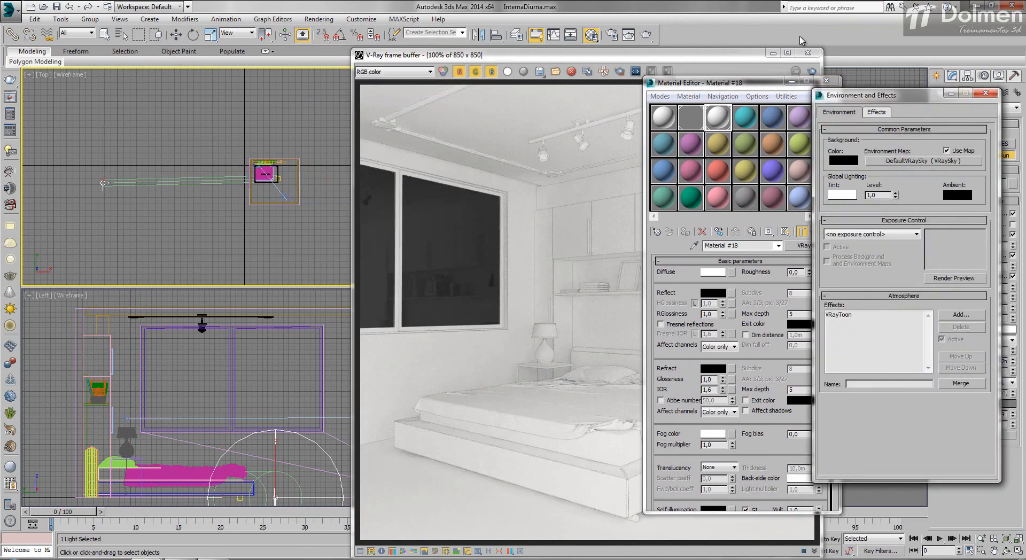
{"action": "left_click_drag", "start_coordinate": [802, 40], "coordinate": [800, 117]}
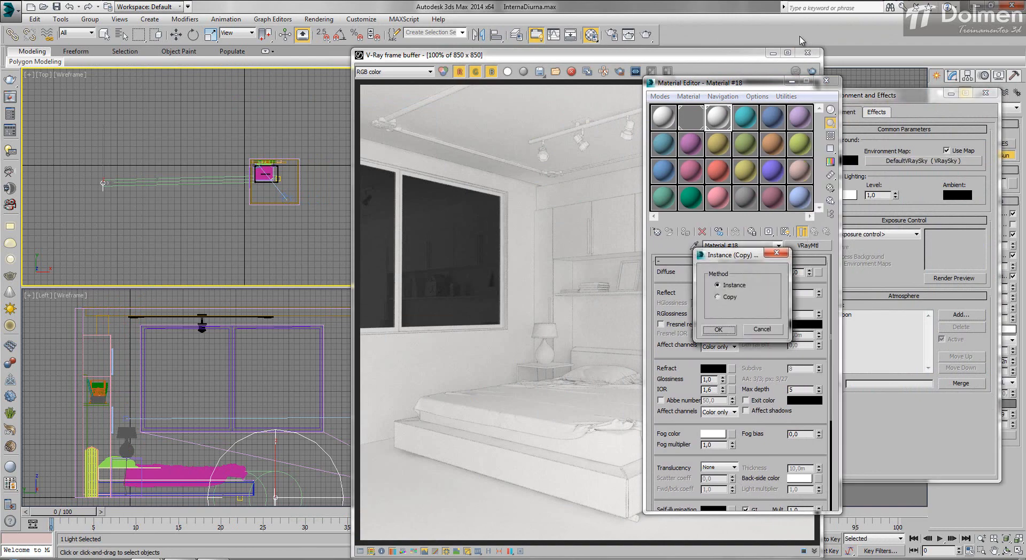
{"action": "key", "text": "Return"}
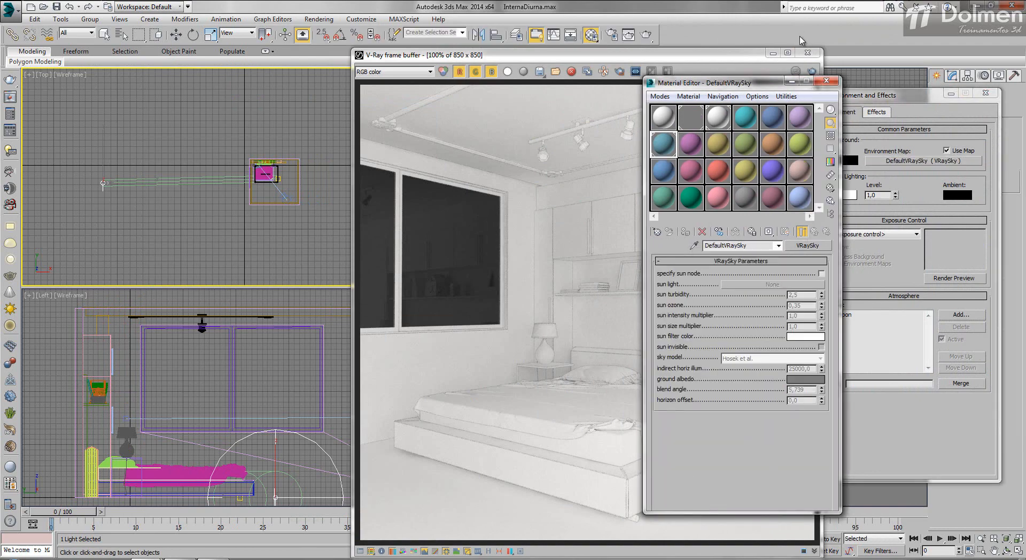
{"action": "left_click", "coordinate": [986, 93]}
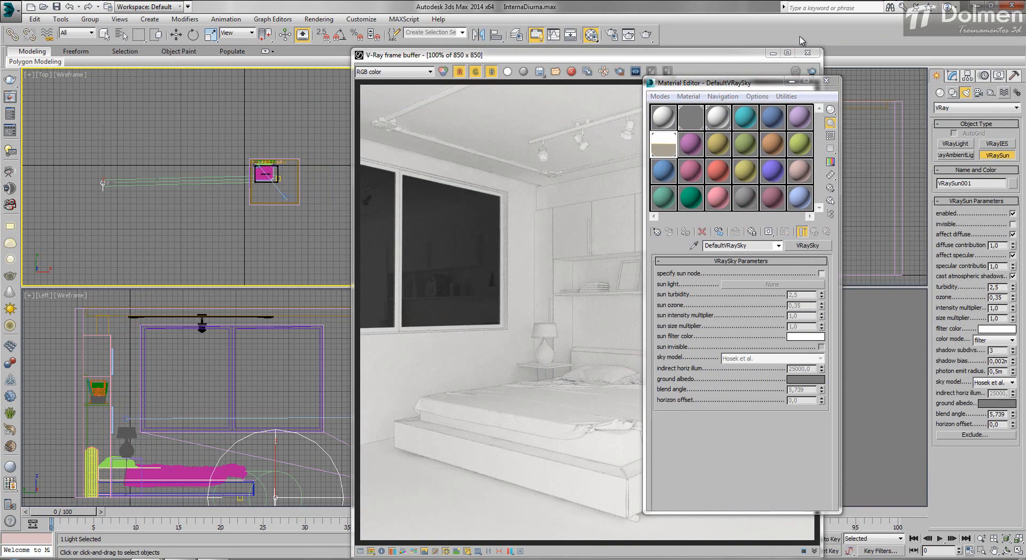
Step: Assign the V-Ray Sun as the sky's specified sun node and set the sky's sun intensity multiplier to 0.06
{"action": "left_click", "coordinate": [821, 273]}
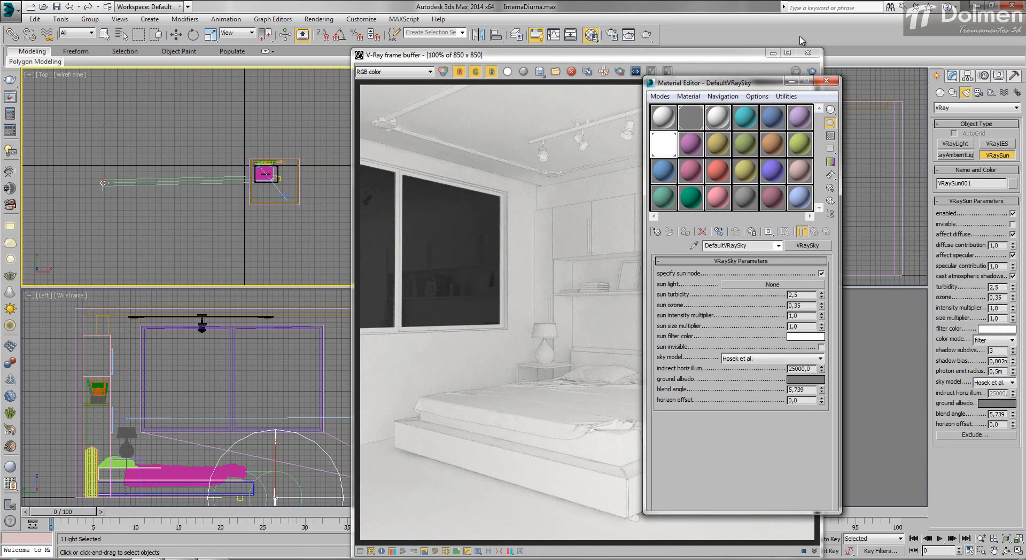
{"action": "left_click", "coordinate": [773, 285]}
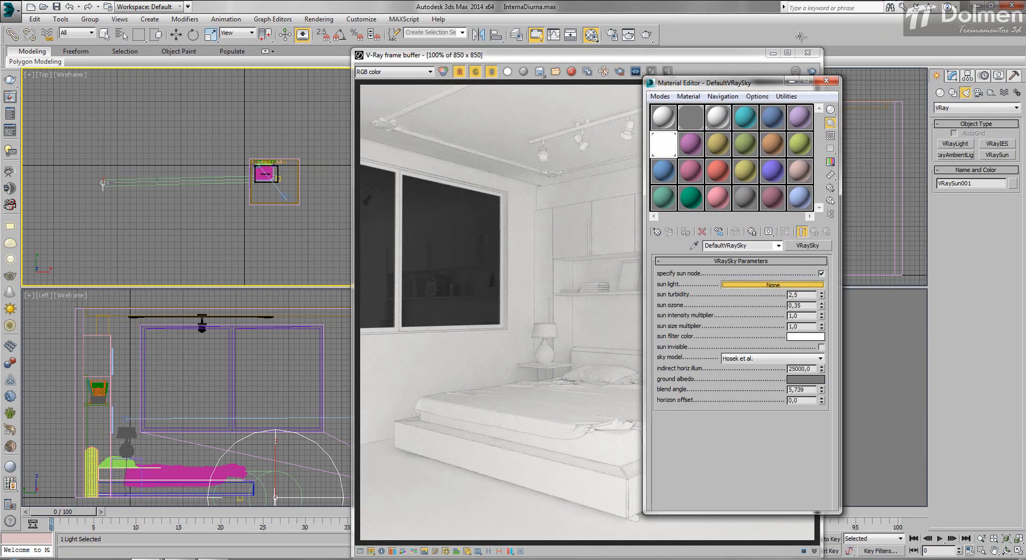
{"action": "left_click", "coordinate": [103, 184]}
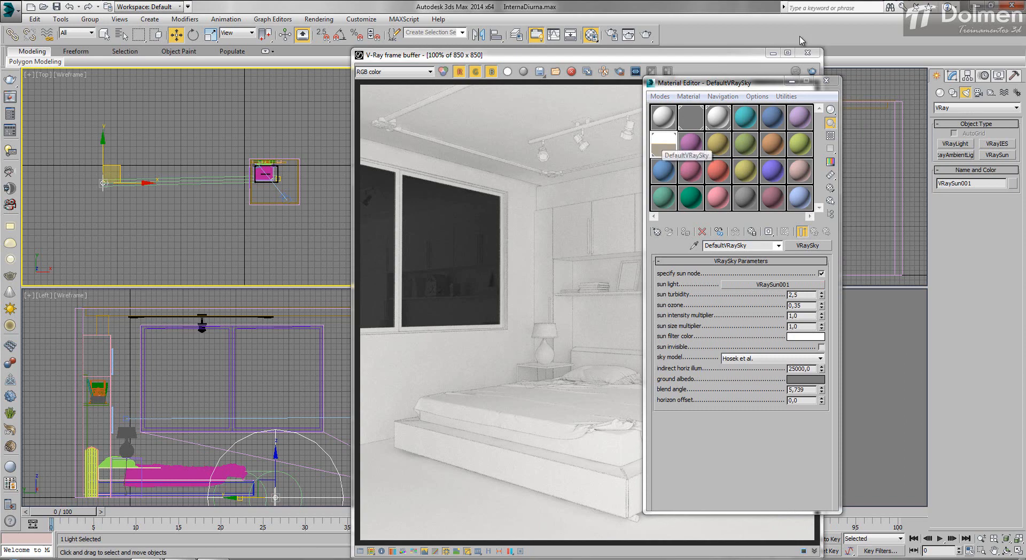
{"action": "left_click", "coordinate": [822, 318]}
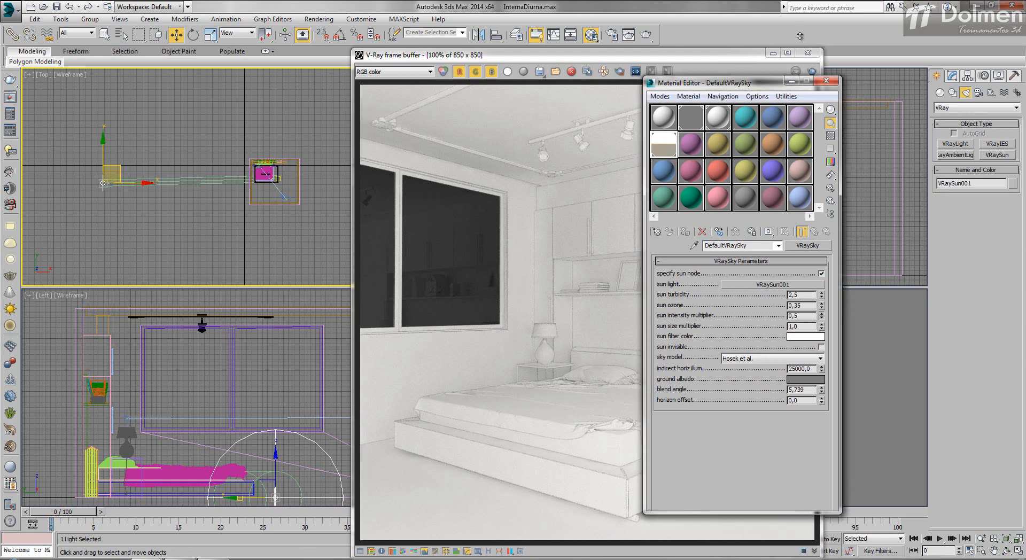
{"action": "left_click_drag", "start_coordinate": [800, 36], "coordinate": [800, 37]}
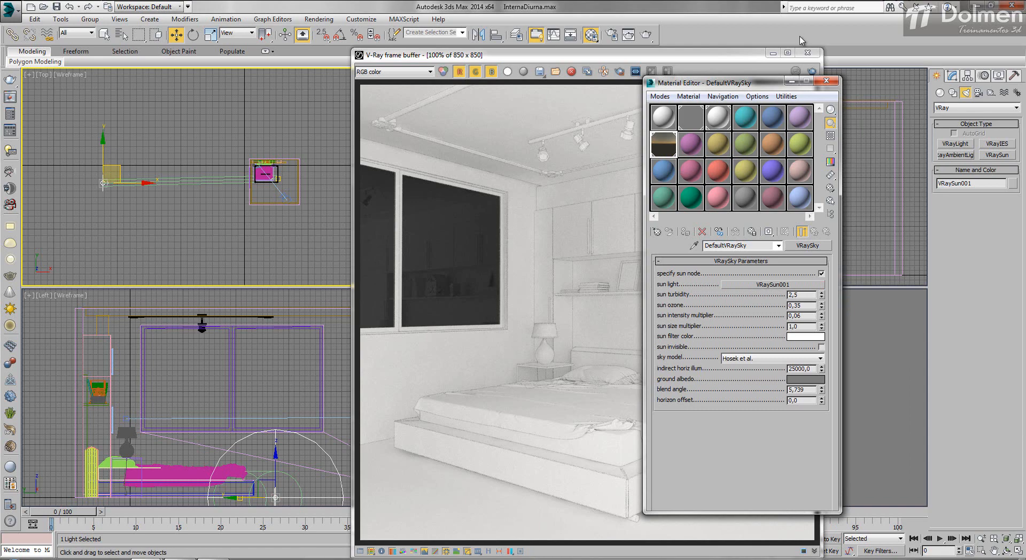
Step: Render the camera view to check the sky through the window and the room's lighting
{"action": "left_click", "coordinate": [748, 55]}
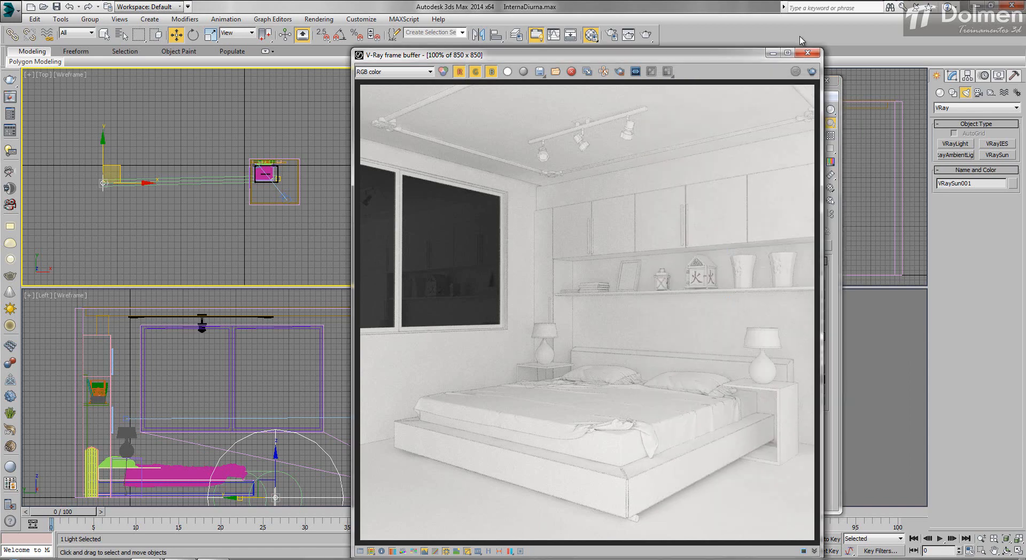
{"action": "left_click", "coordinate": [812, 71]}
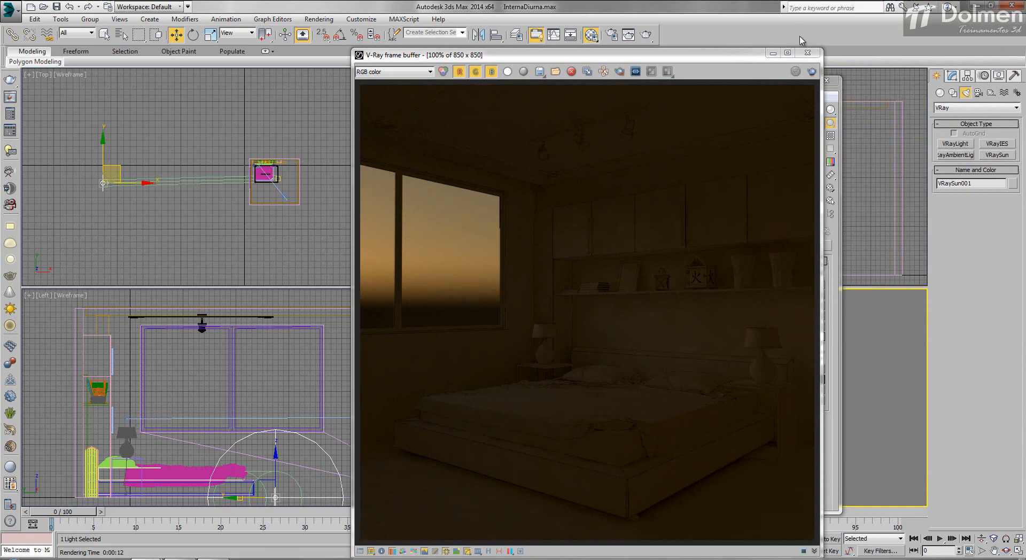
{"action": "key", "text": "m"}
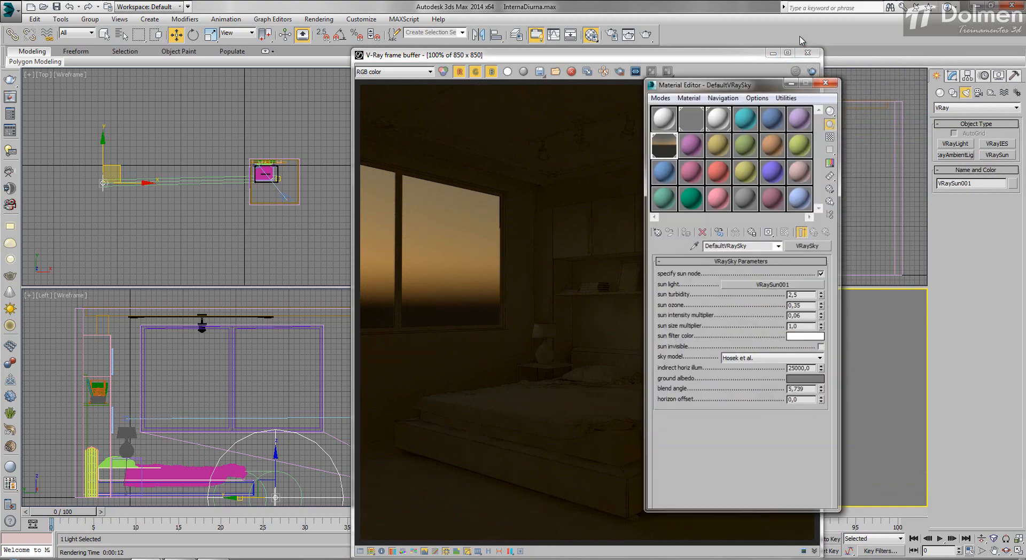
{"action": "key", "text": "m"}
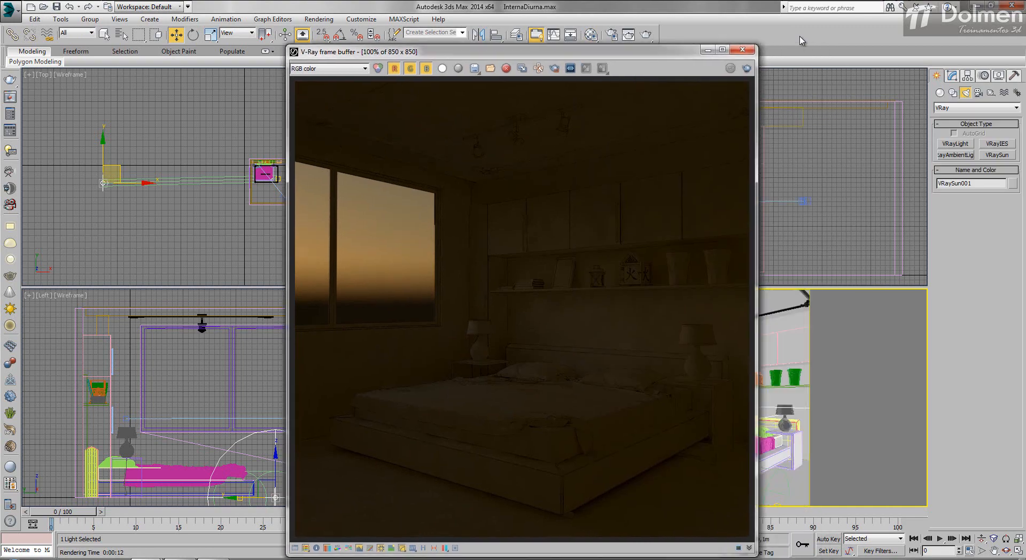
Step: Raise the sun to about Z 9.96 m and render the camera view with its intensity multiplier at 0.03
{"action": "left_click_drag", "start_coordinate": [482, 54], "coordinate": [802, 40]}
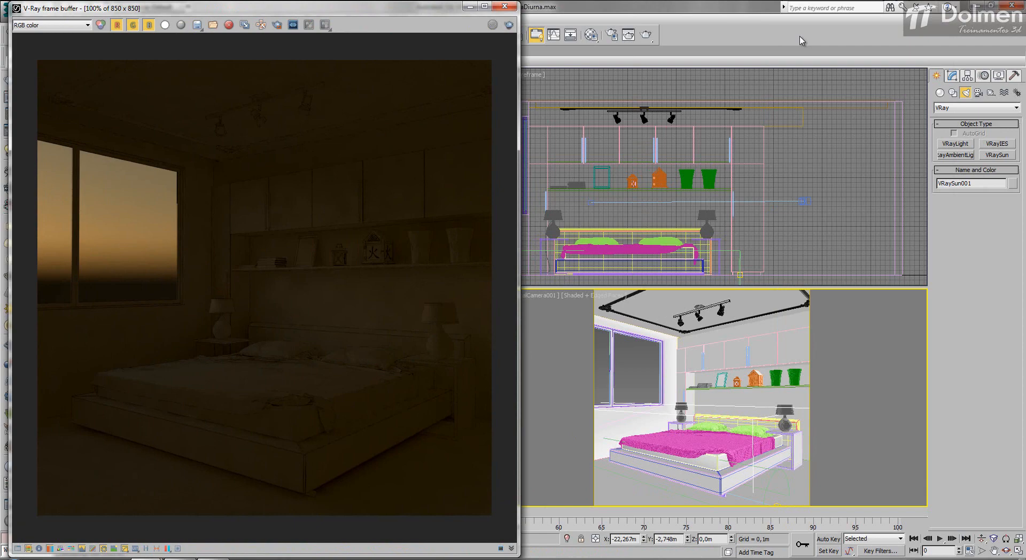
{"action": "scroll", "coordinate": [775, 194], "scroll_direction": "down", "scroll_amount": 10}
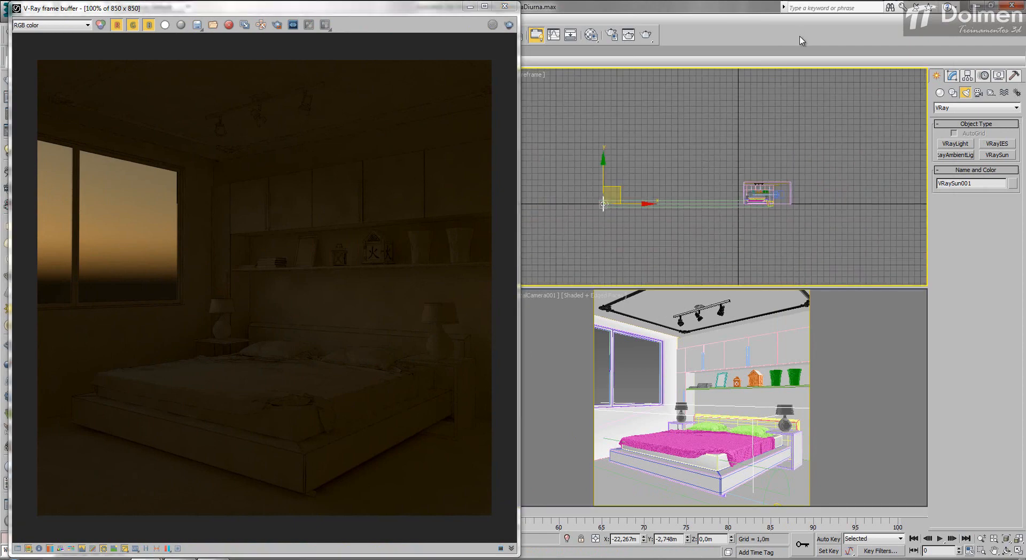
{"action": "left_click_drag", "start_coordinate": [604, 172], "coordinate": [603, 112]}
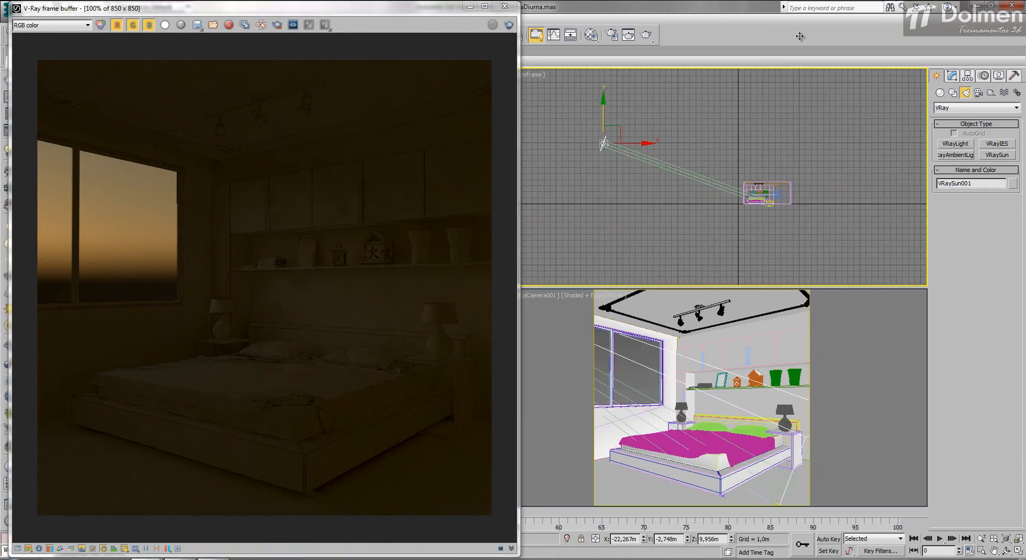
{"action": "left_click", "coordinate": [952, 76]}
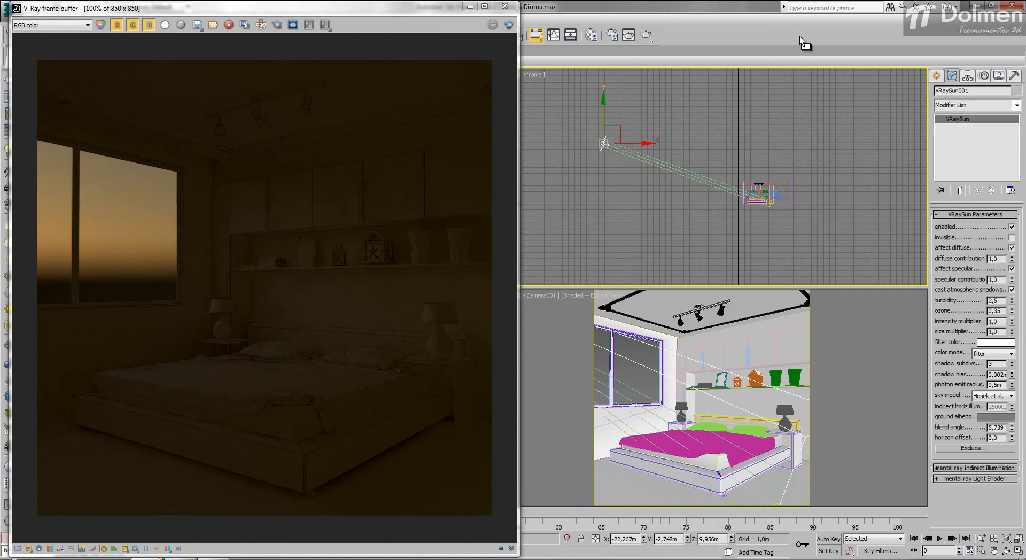
{"action": "left_click_drag", "start_coordinate": [1011, 322], "coordinate": [1012, 349]}
{"action": "left_click", "coordinate": [509, 24]}
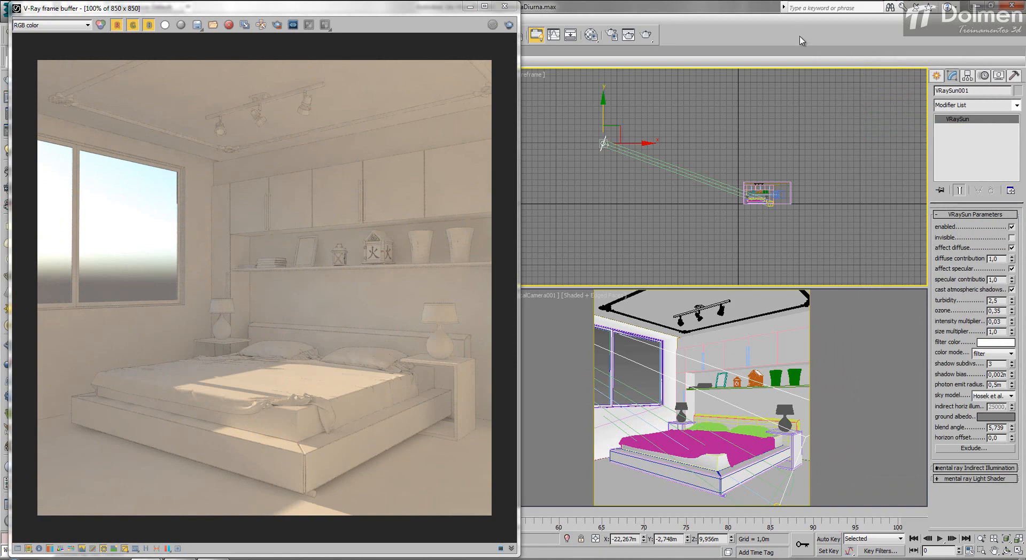
Step: Raise the sun further to about Z 16.72 m and render the camera view again
{"action": "left_click_drag", "start_coordinate": [604, 110], "coordinate": [604, 68]}
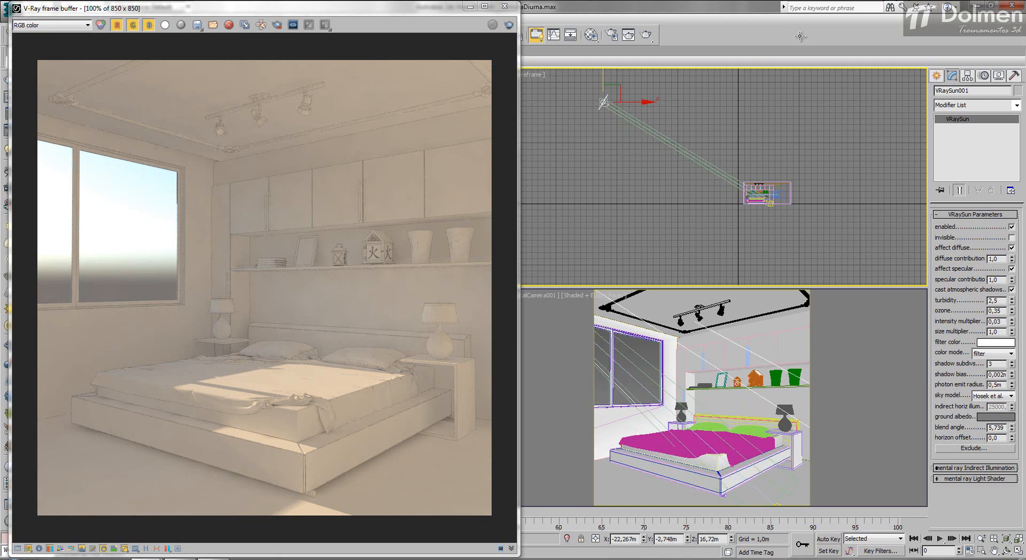
{"action": "right_click", "coordinate": [647, 353]}
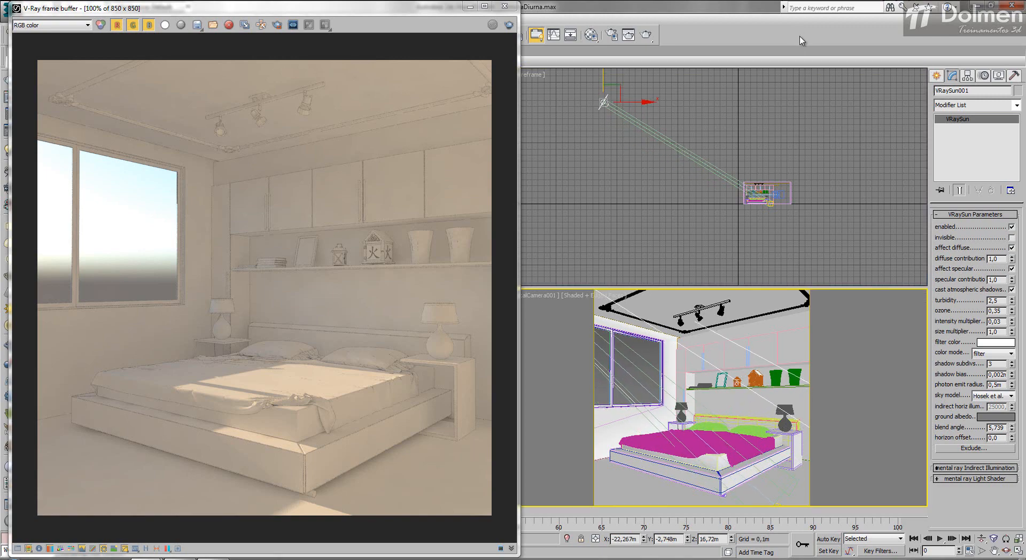
{"action": "left_click", "coordinate": [645, 36]}
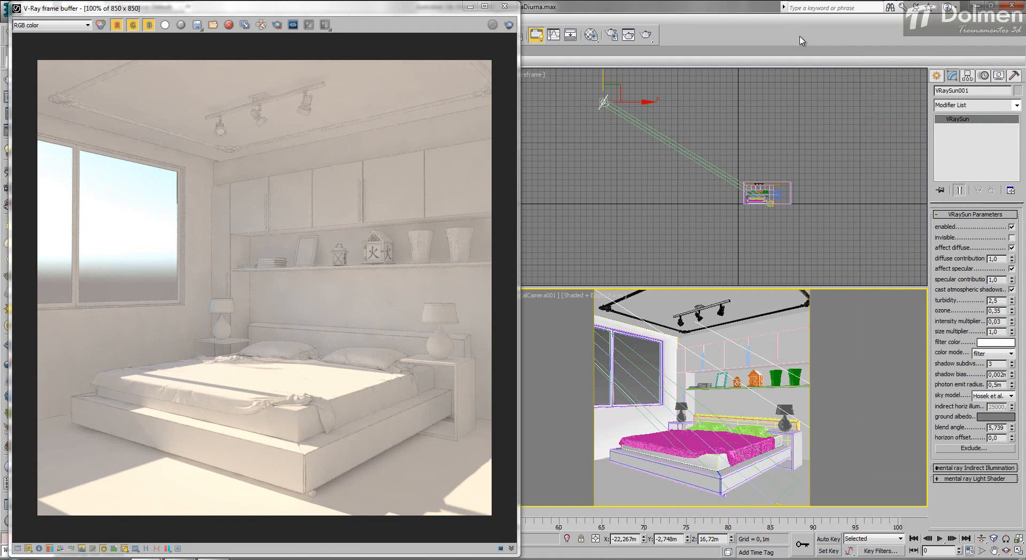
Step: Set the sun's turbidity to 4.5, render the camera view and close the frame buffer
{"action": "left_click_drag", "start_coordinate": [1012, 301], "coordinate": [1012, 283]}
{"action": "left_click", "coordinate": [509, 24]}
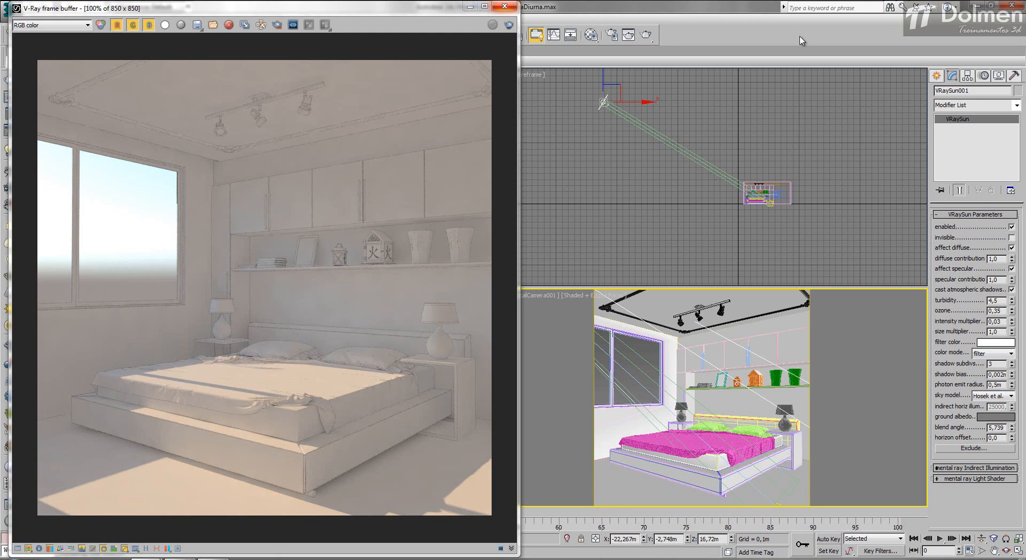
{"action": "left_click", "coordinate": [505, 7]}
Step: Move the sun to about X -18.96 m, Y -11.24 m and its target to about X 4.38 m, Y -0.06 m
{"action": "right_click", "coordinate": [129, 172]}
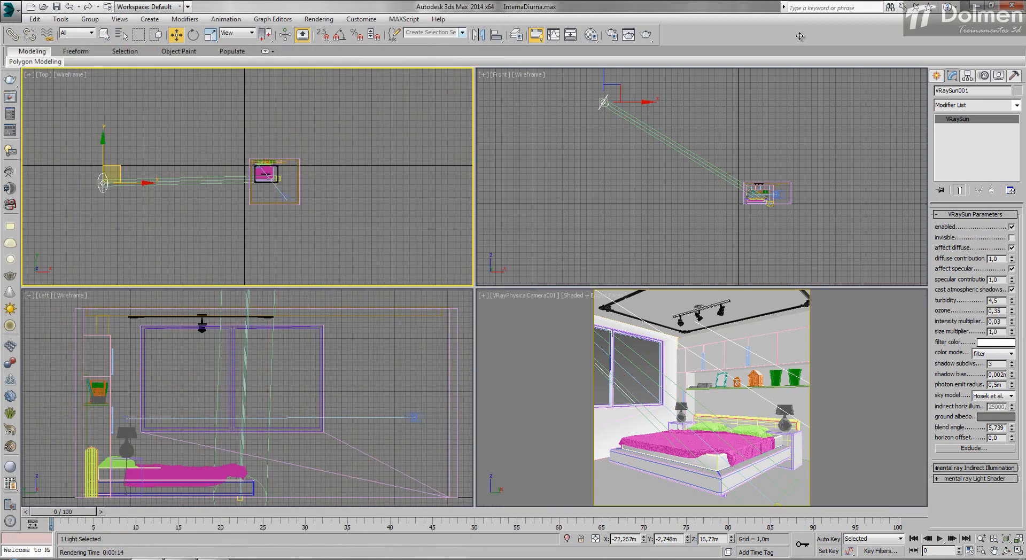
{"action": "left_click_drag", "start_coordinate": [114, 173], "coordinate": [136, 228]}
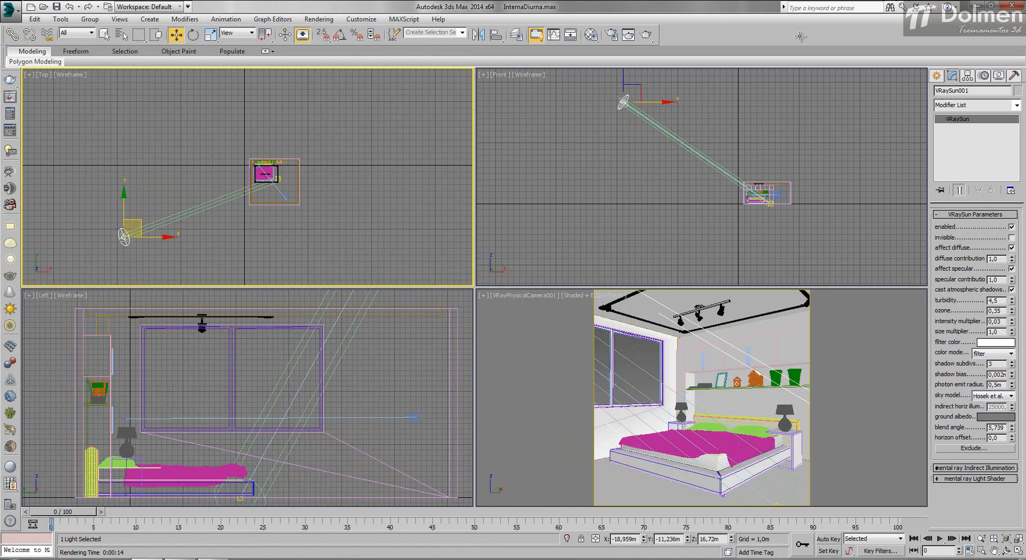
{"action": "left_click", "coordinate": [278, 179]}
{"action": "left_click_drag", "start_coordinate": [278, 179], "coordinate": [272, 166]}
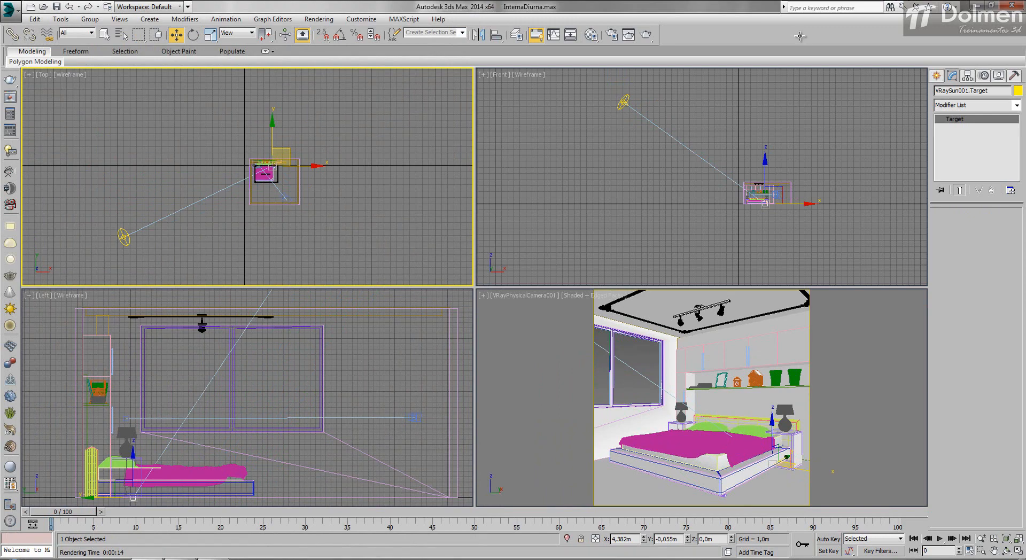
Step: Render the camera view, lower the sun to about Z 13.26 m and render again with its intensity multiplier at 0.05
{"action": "right_click", "coordinate": [537, 374]}
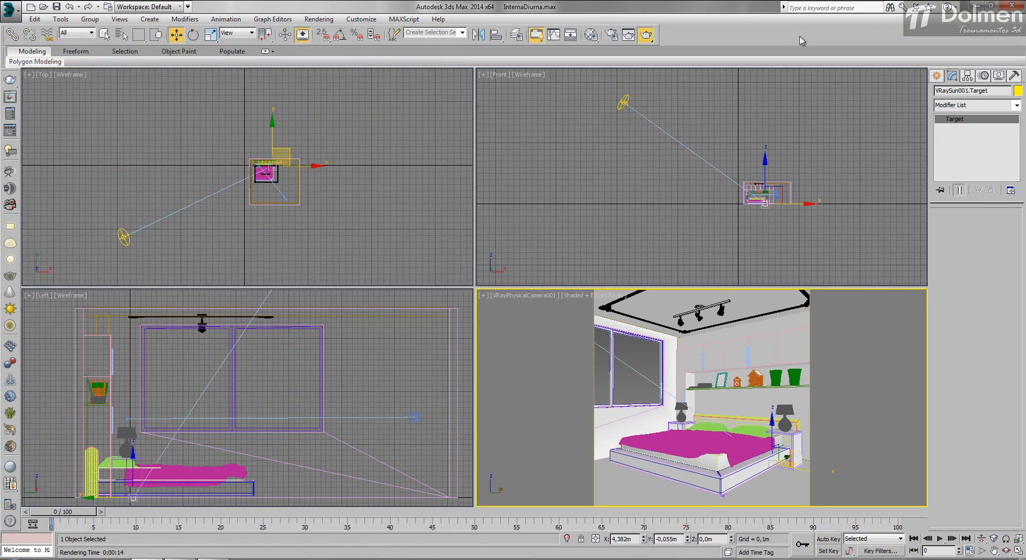
{"action": "left_click", "coordinate": [645, 34]}
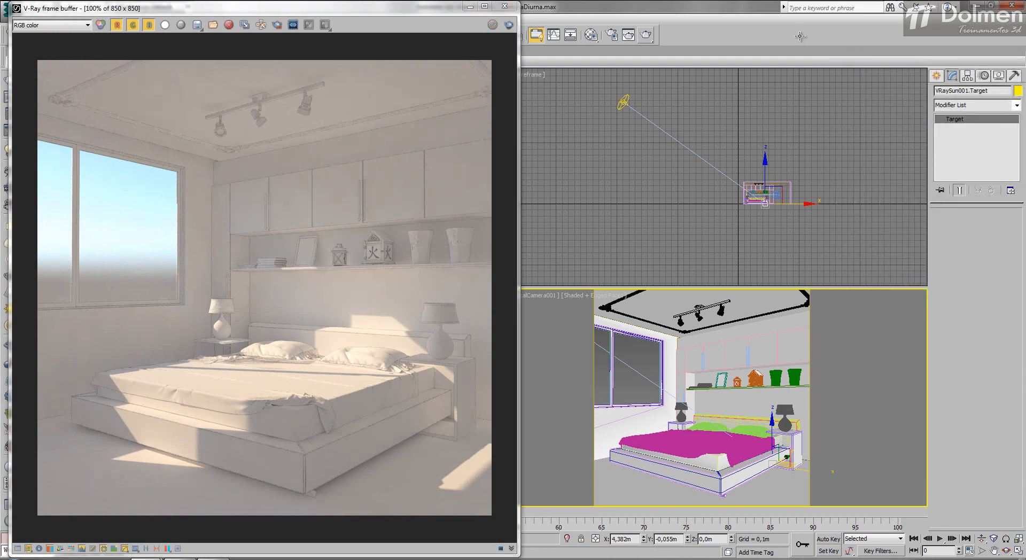
{"action": "left_click", "coordinate": [623, 102]}
{"action": "left_click_drag", "start_coordinate": [623, 83], "coordinate": [624, 104]}
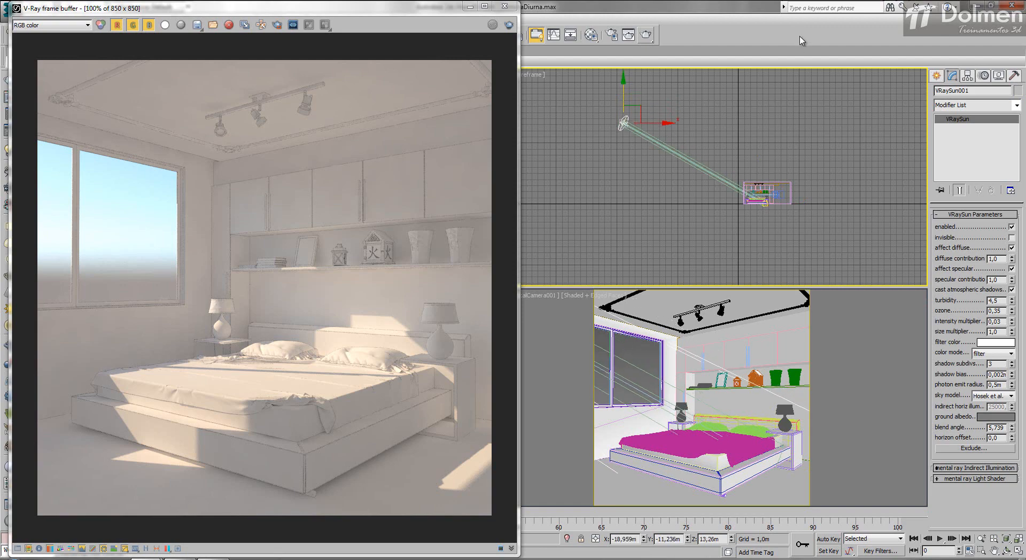
{"action": "right_click", "coordinate": [702, 398]}
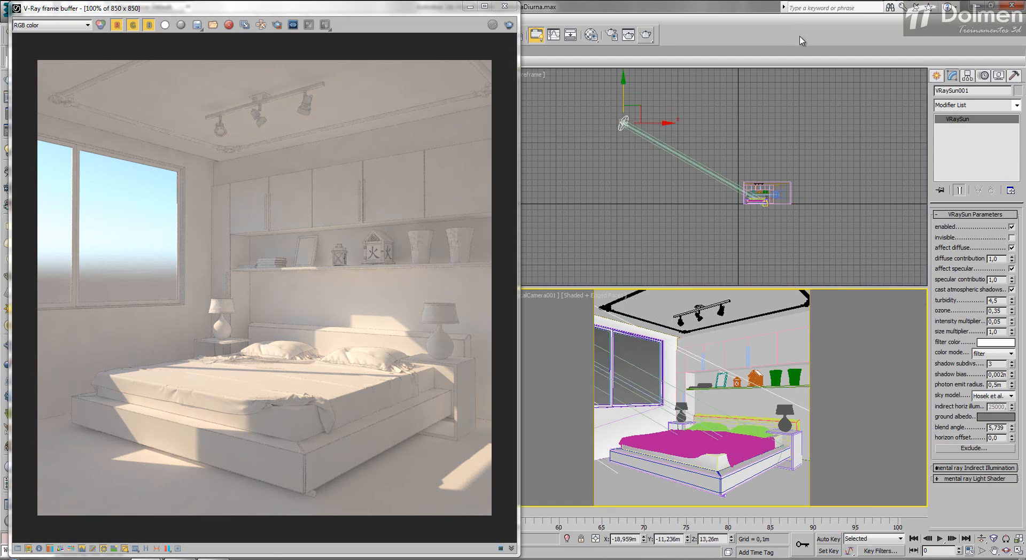
{"action": "key", "text": "shift+q"}
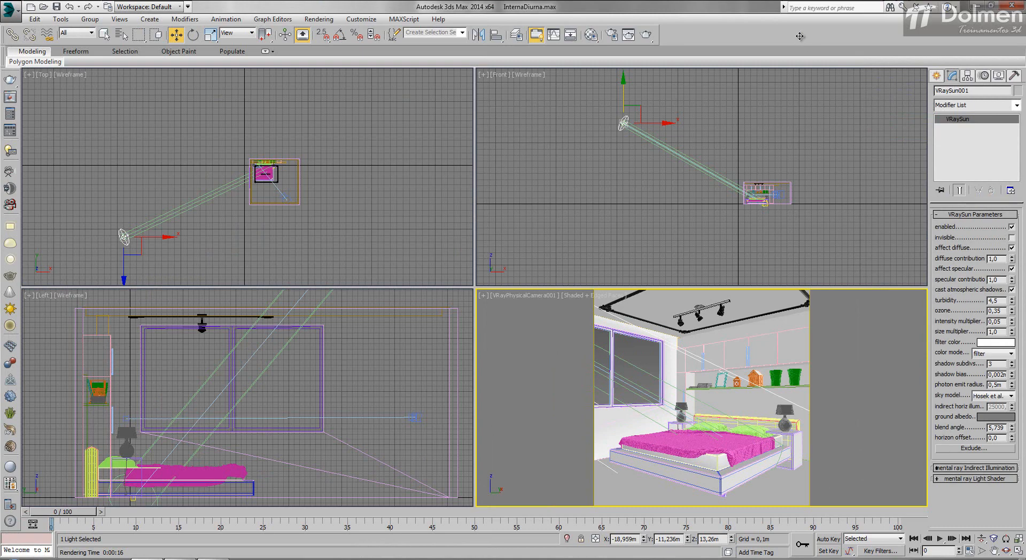
Step: Move the sun to about Y -5.41 m and its target to about Y -0.98 m, and render the camera view
{"action": "right_click", "coordinate": [124, 214]}
{"action": "left_click_drag", "start_coordinate": [124, 211], "coordinate": [124, 175]}
{"action": "right_click", "coordinate": [119, 192]}
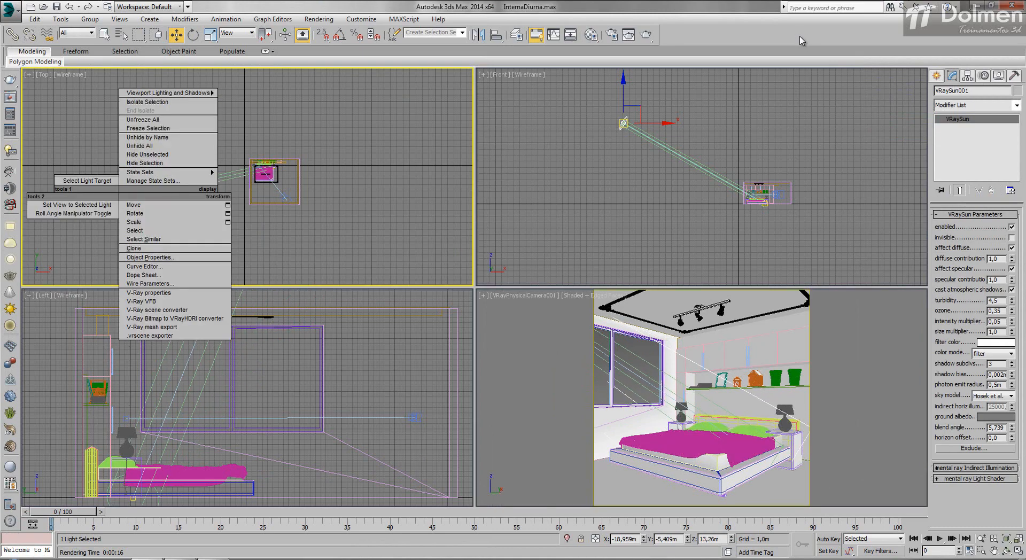
{"action": "left_click", "coordinate": [88, 180]}
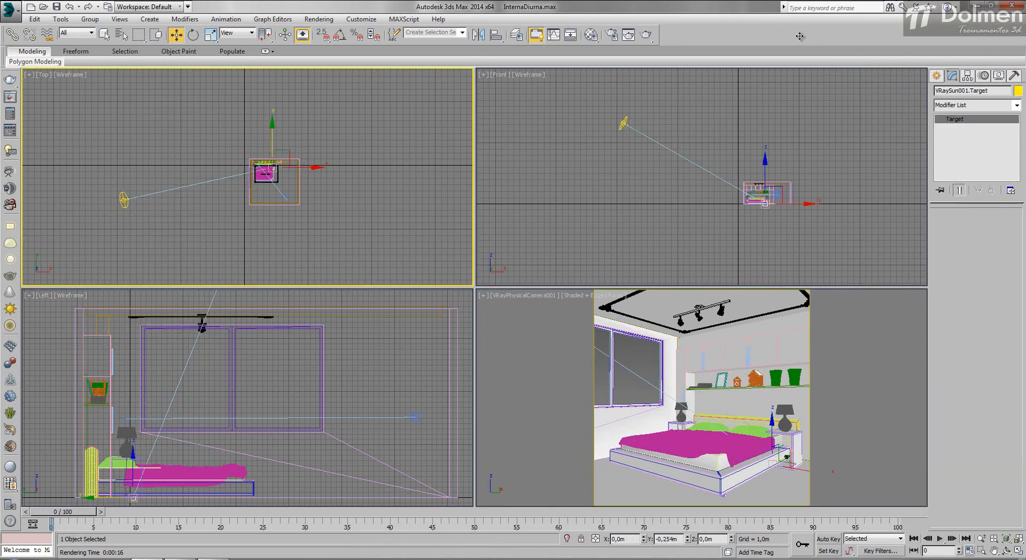
{"action": "left_click_drag", "start_coordinate": [272, 133], "coordinate": [272, 138]}
{"action": "right_click", "coordinate": [556, 369]}
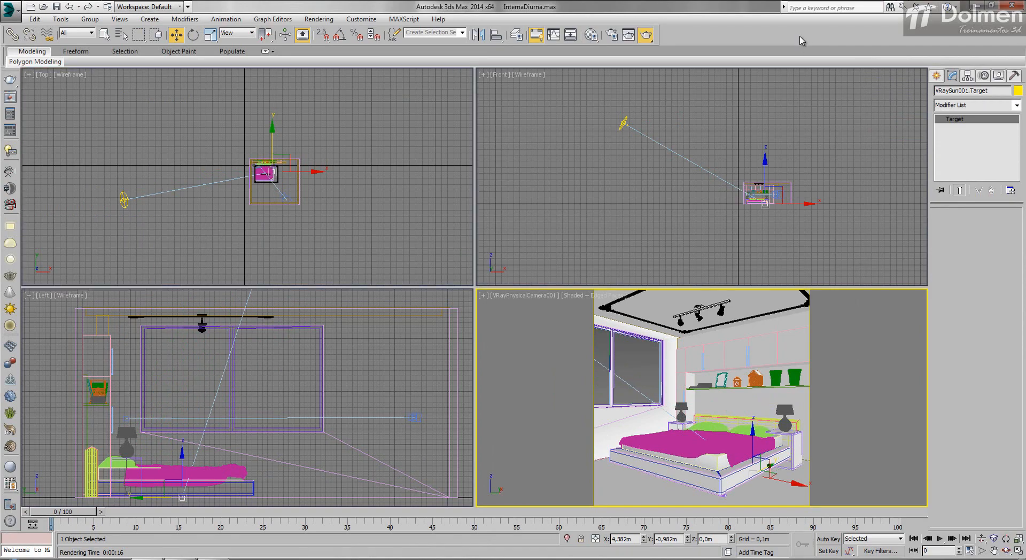
{"action": "left_click", "coordinate": [646, 35]}
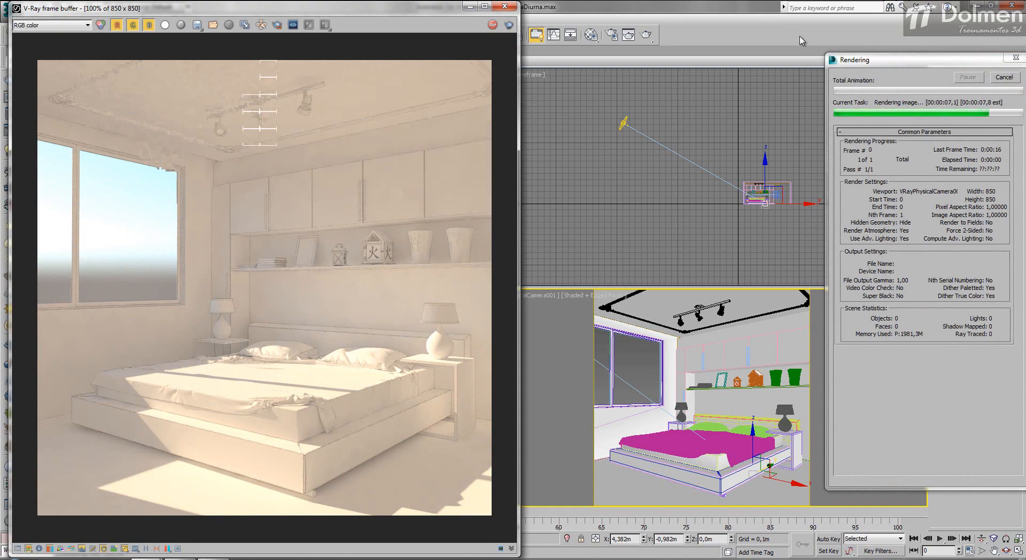
Step: Open the V-Ray Sky map in the Material Editor and test-render its sun intensity multiplier at 0.09 and at 0.01
{"action": "key", "text": "m"}
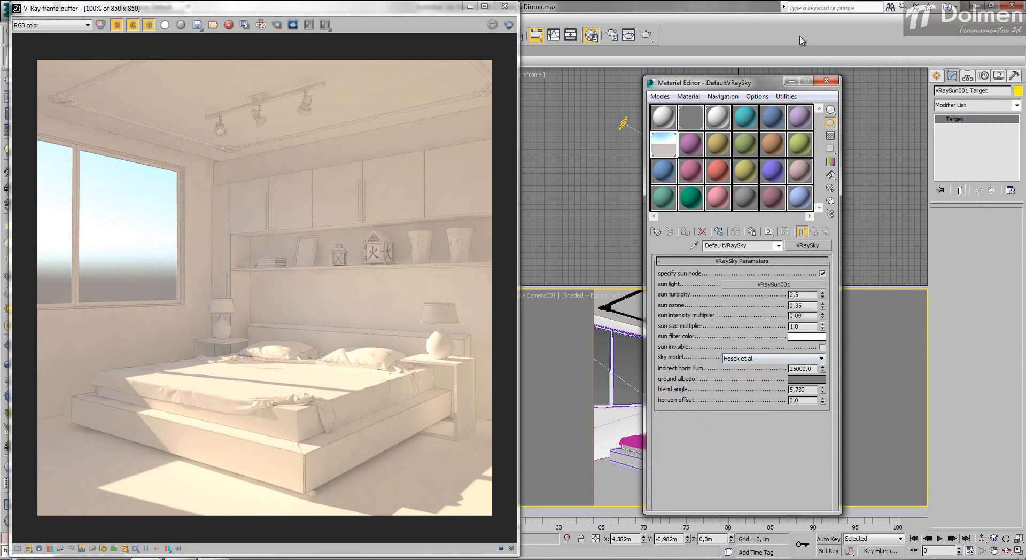
{"action": "key", "text": "shift+q"}
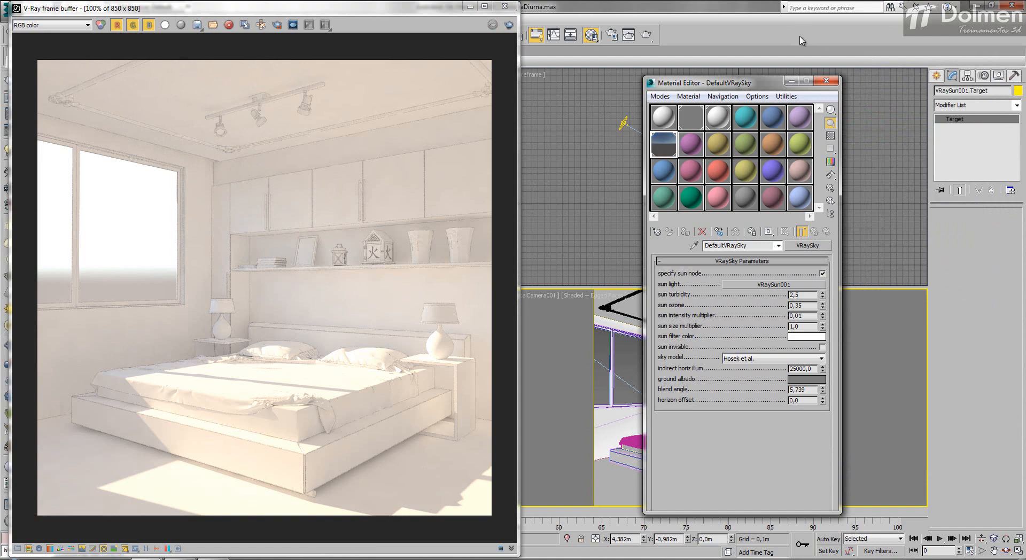
{"action": "left_click", "coordinate": [508, 24]}
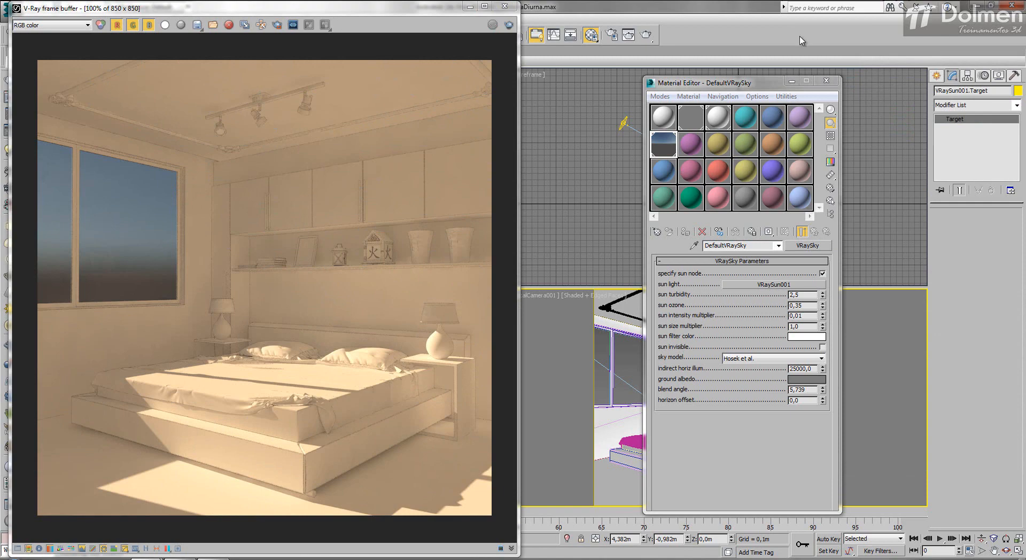
Step: Render with the sky's sun intensity multiplier at 0.09, lower it to 0.07, render again and close the frame buffer
{"action": "left_click_drag", "start_coordinate": [823, 315], "coordinate": [823, 311]}
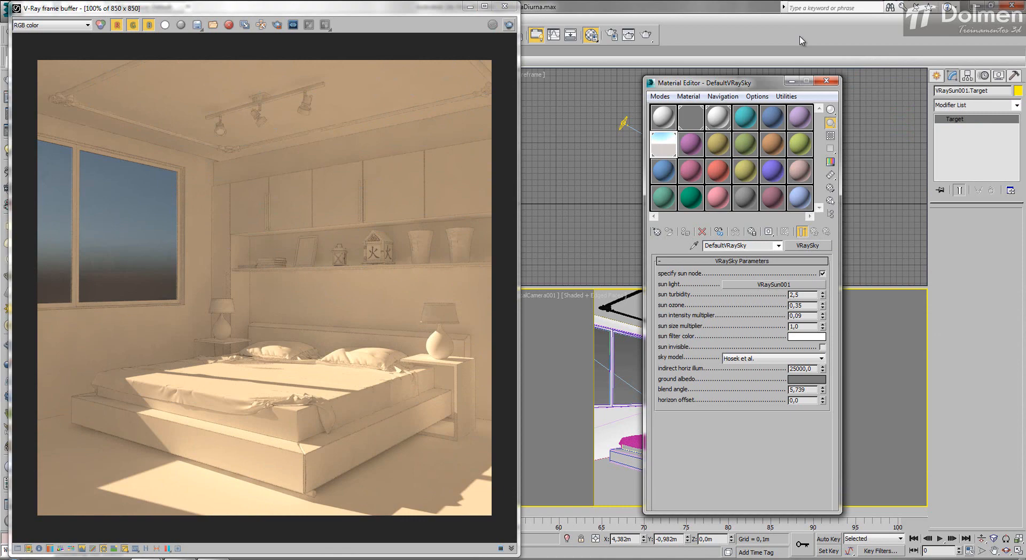
{"action": "left_click", "coordinate": [509, 25]}
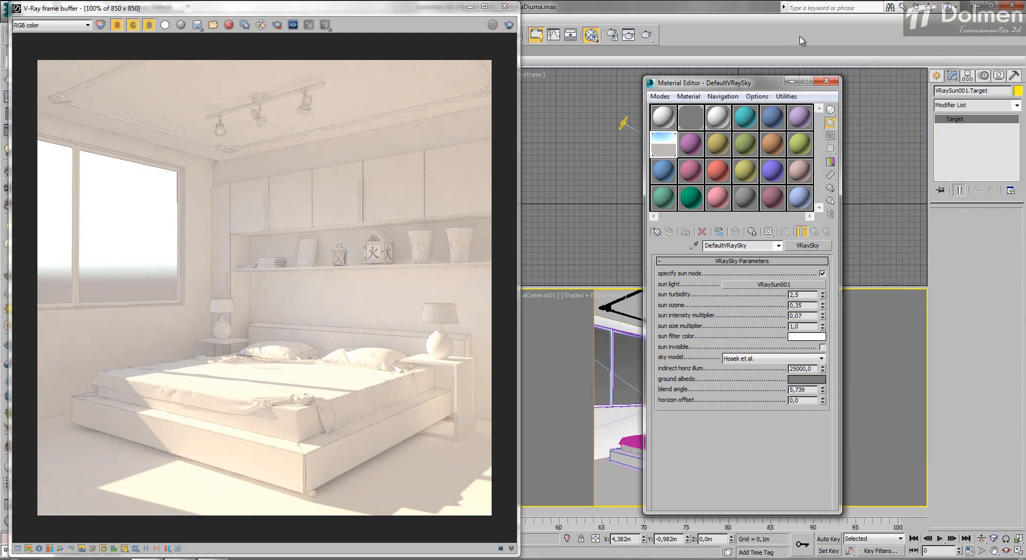
{"action": "key", "text": "shift+q"}
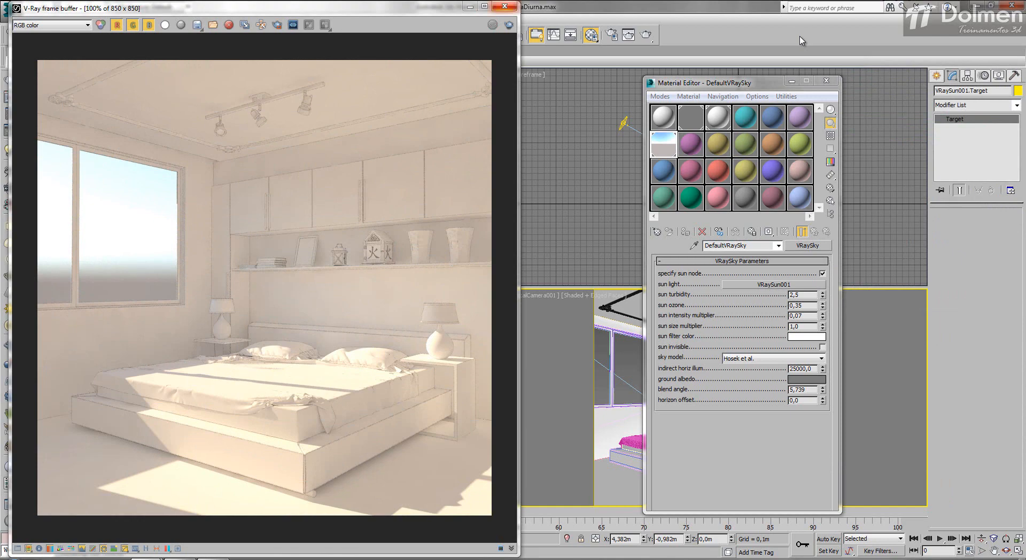
{"action": "key", "text": "alt+F4"}
Step: Move the sun to about Y -22.80 m and render the camera view
{"action": "left_click", "coordinate": [124, 200]}
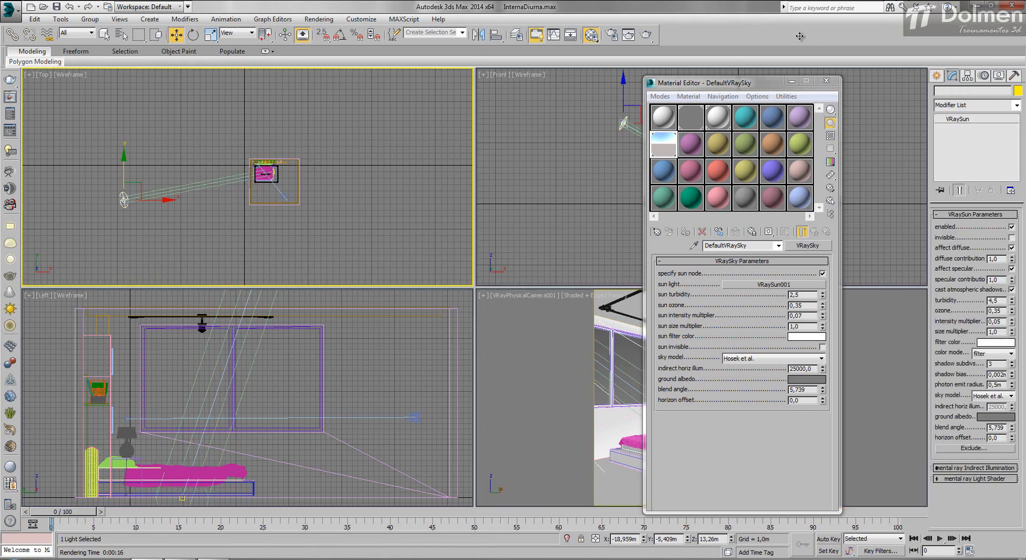
{"action": "left_click_drag", "start_coordinate": [124, 174], "coordinate": [124, 285]}
{"action": "right_click", "coordinate": [535, 385]}
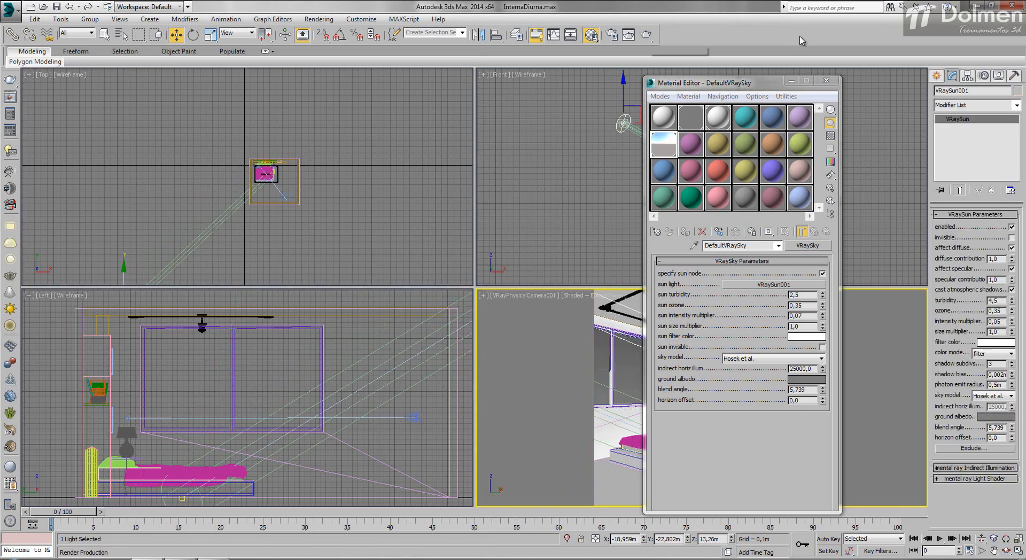
{"action": "key", "text": "shift+q"}
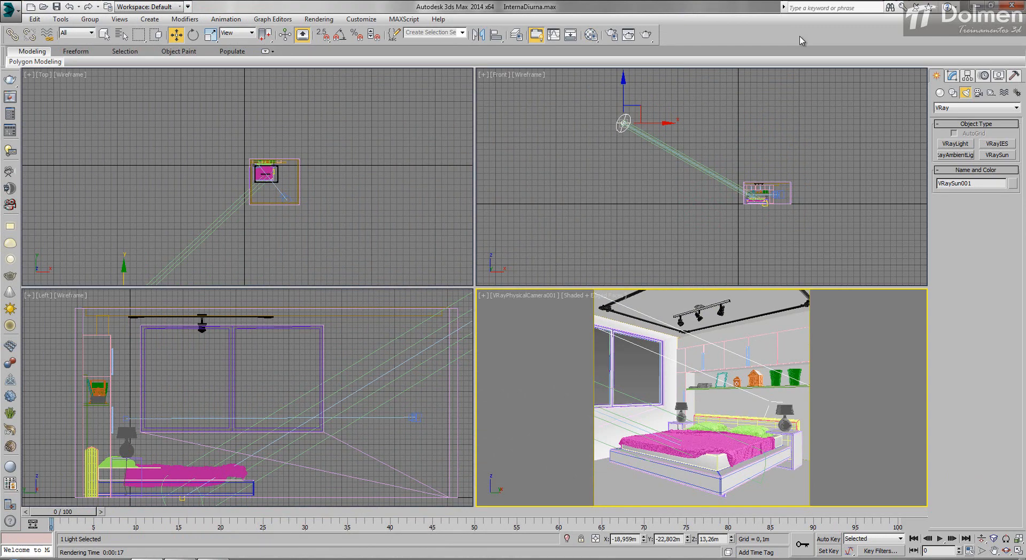
Step: Create a V-Ray plane light covering the window, about 1.77 m half-length by 1.05 m half-width, and move it to about X 0.77 m
{"action": "left_click", "coordinate": [955, 144]}
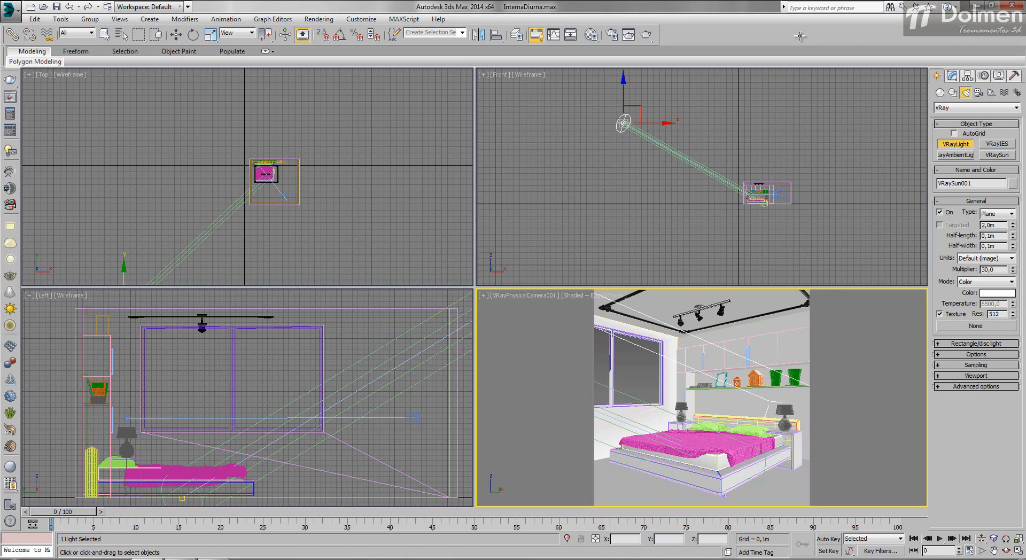
{"action": "mouse_move", "coordinate": [137, 324]}
{"action": "left_mouse_down"}
{"action": "mouse_move", "coordinate": [333, 437]}
{"action": "mouse_move", "coordinate": [324, 433]}
{"action": "left_mouse_up"}
{"action": "scroll", "coordinate": [248, 179], "scroll_direction": "up", "scroll_amount": 6}
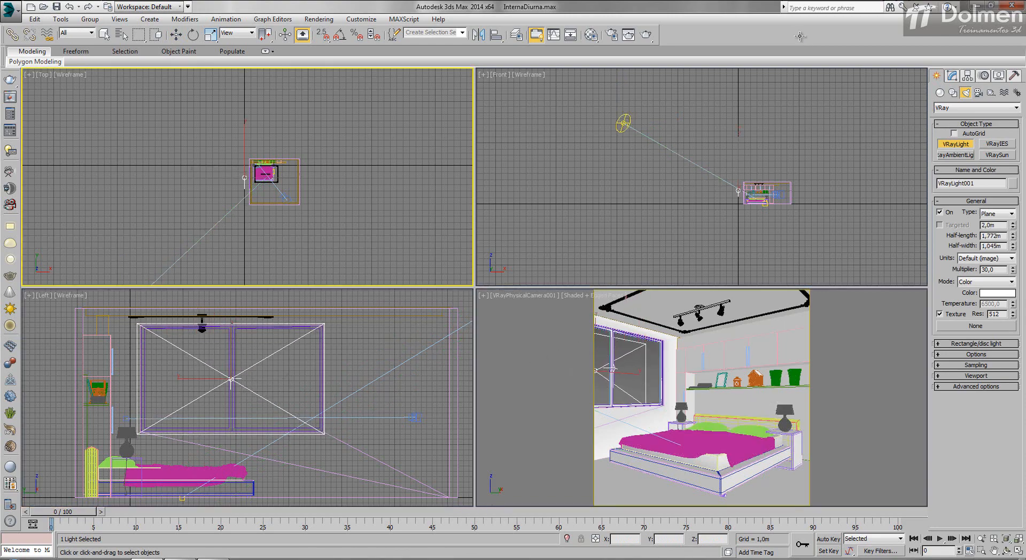
{"action": "scroll", "coordinate": [239, 159], "scroll_direction": "up", "scroll_amount": 5}
{"action": "key", "text": "w"}
{"action": "left_click_drag", "start_coordinate": [257, 194], "coordinate": [313, 195]}
{"action": "right_click", "coordinate": [702, 398]}
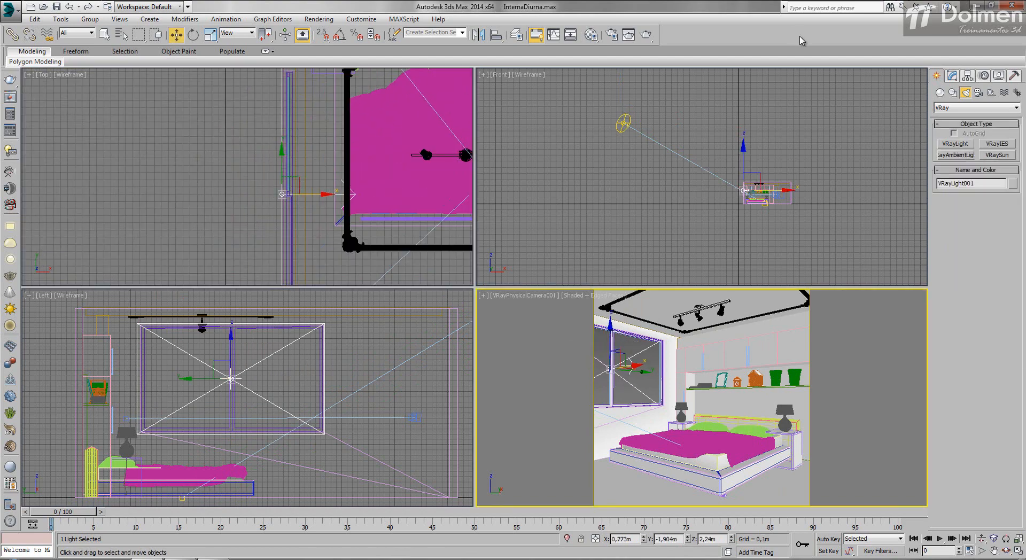
Step: Set the window light's multiplier to 1.0, make it invisible and render the camera view
{"action": "left_click", "coordinate": [952, 76]}
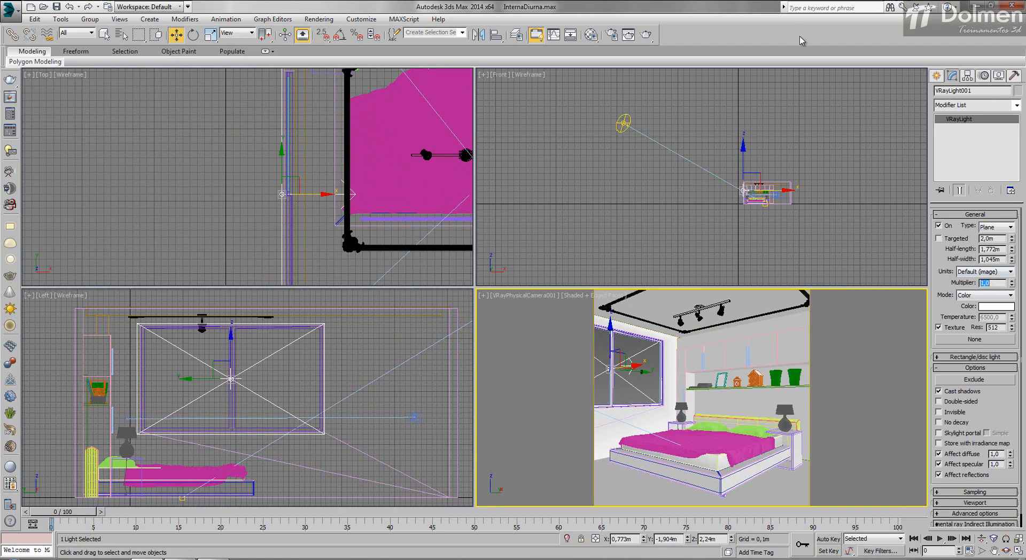
{"action": "left_click", "coordinate": [646, 34]}
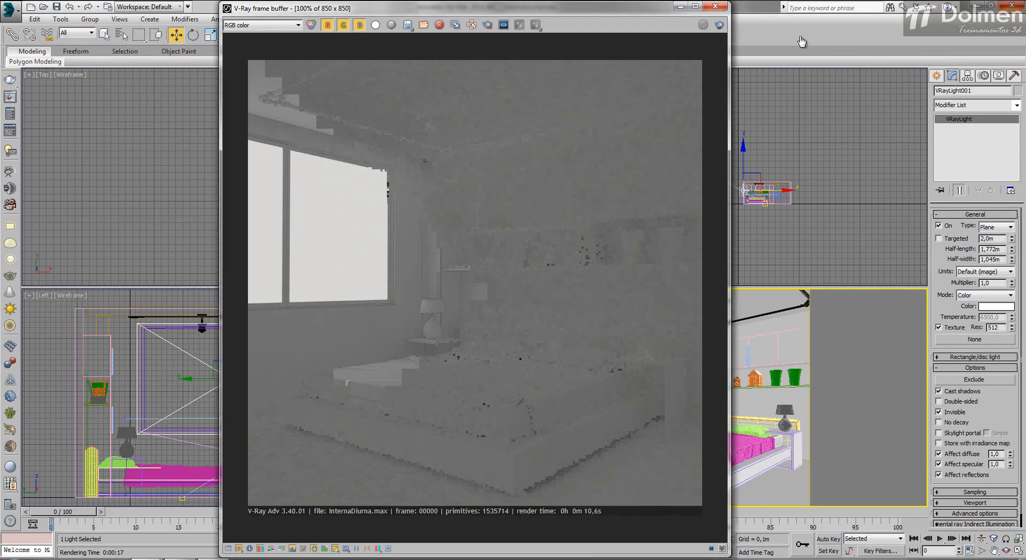
{"action": "left_click", "coordinate": [719, 25]}
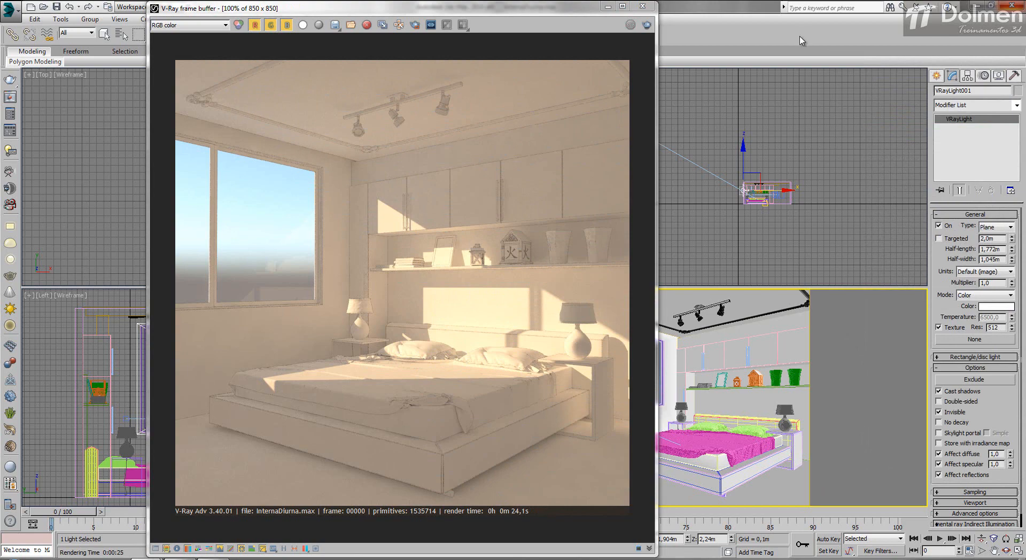
Step: Turn the window light into a skylight portal, render the camera view and close the frame buffer
{"action": "key", "text": "ctrl+z"}
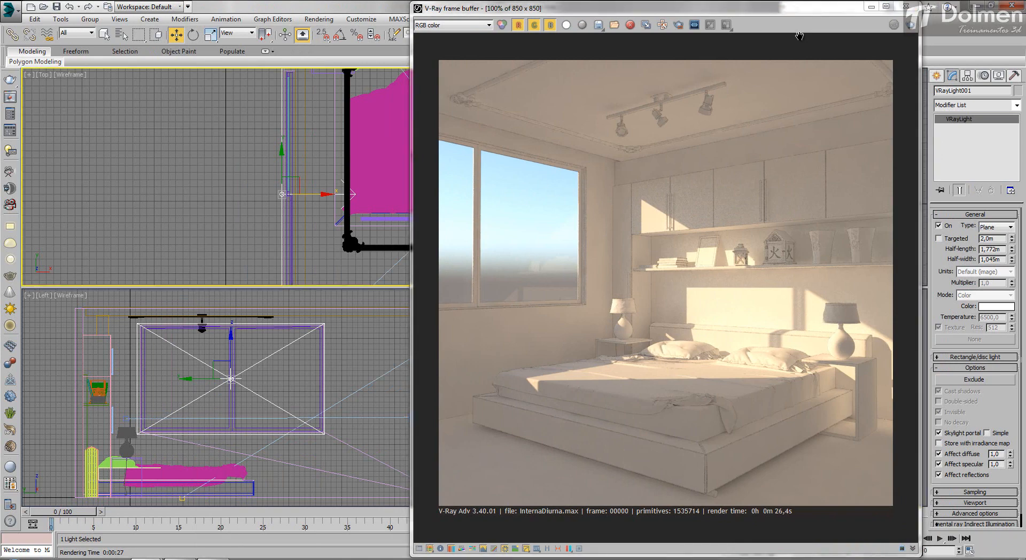
{"action": "middle_click_drag", "start_coordinate": [311, 227], "coordinate": [218, 221]}
{"action": "scroll", "coordinate": [218, 221], "scroll_direction": "down", "scroll_amount": 9}
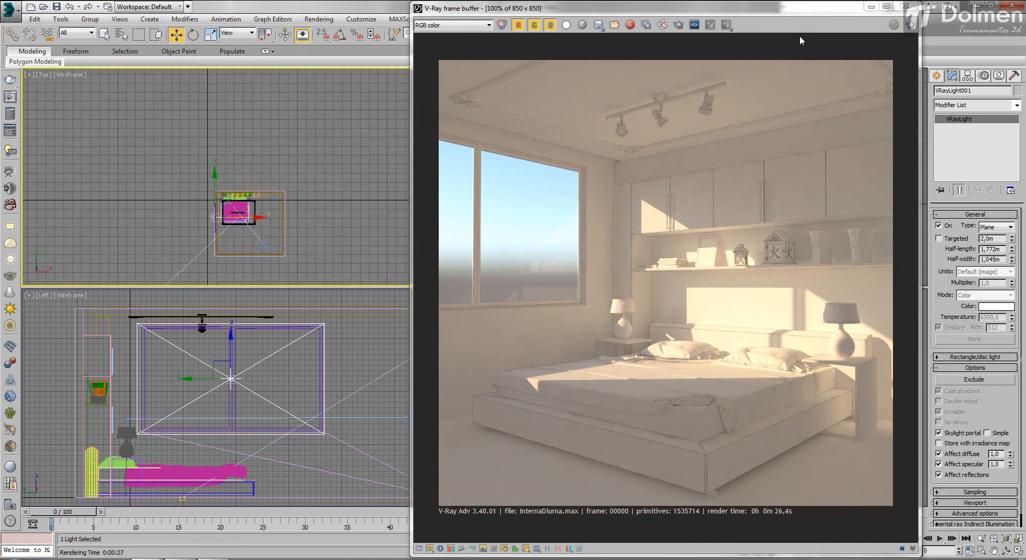
{"action": "middle_click_drag", "start_coordinate": [180, 268], "coordinate": [214, 201]}
{"action": "scroll", "coordinate": [214, 200], "scroll_direction": "down", "scroll_amount": 3}
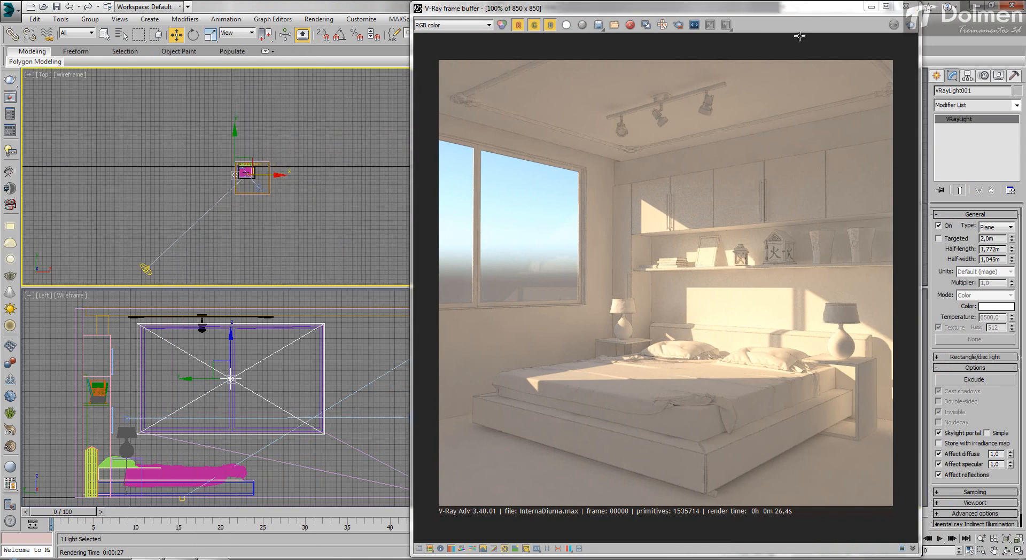
{"action": "scroll", "coordinate": [256, 170], "scroll_direction": "up", "scroll_amount": 6}
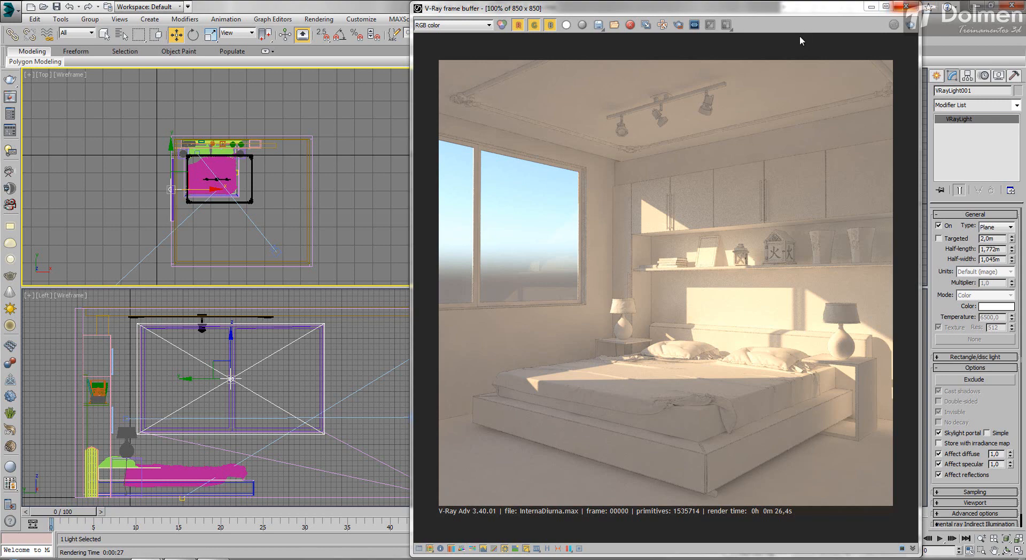
{"action": "double_click", "coordinate": [800, 36]}
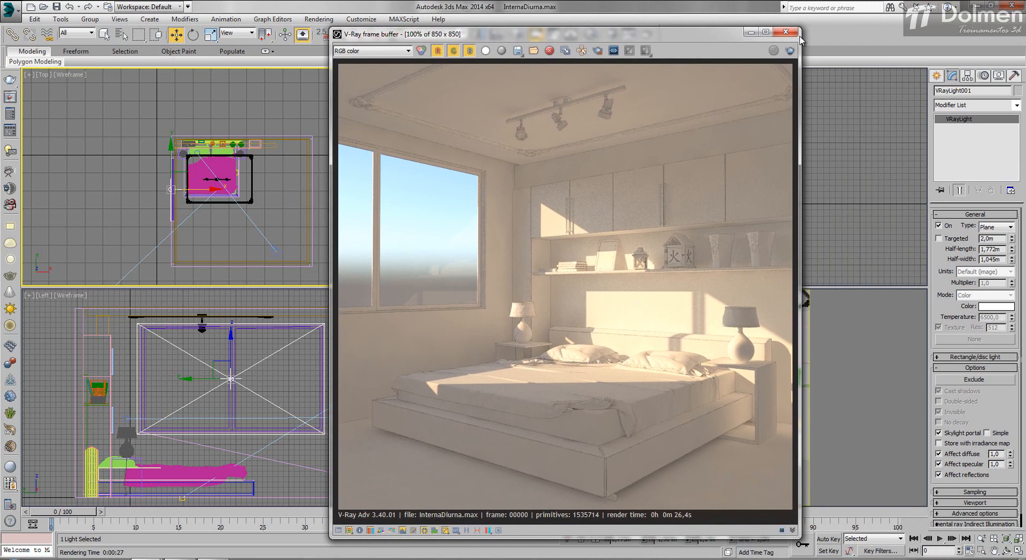
{"action": "left_click", "coordinate": [799, 35]}
Step: Delete the V-Ray Sun from the scene
{"action": "middle_click_drag", "start_coordinate": [251, 177], "coordinate": [283, 168]}
{"action": "middle_click", "coordinate": [702, 177]}
{"action": "left_click", "coordinate": [659, 115]}
{"action": "left_click", "coordinate": [623, 123]}
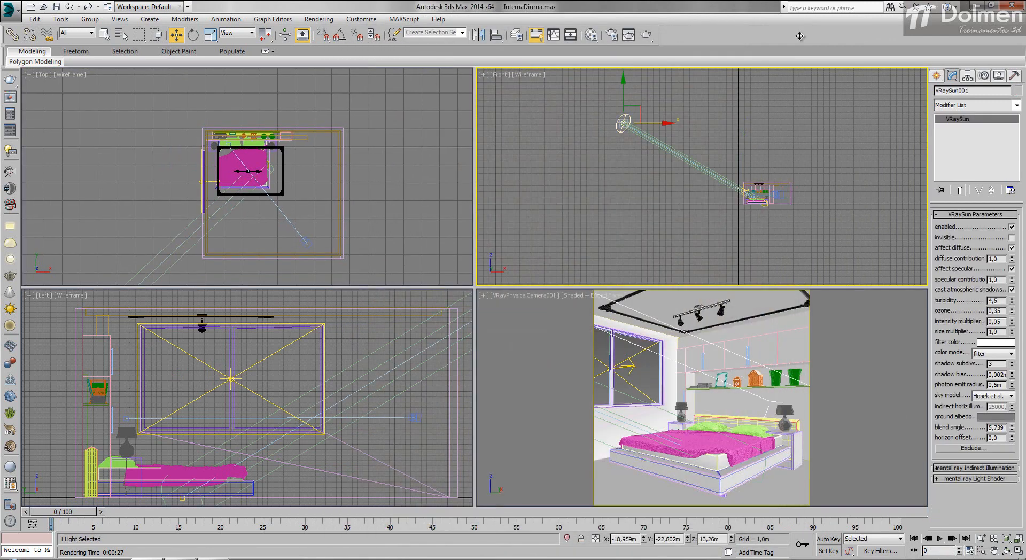
{"action": "key", "text": "Delete"}
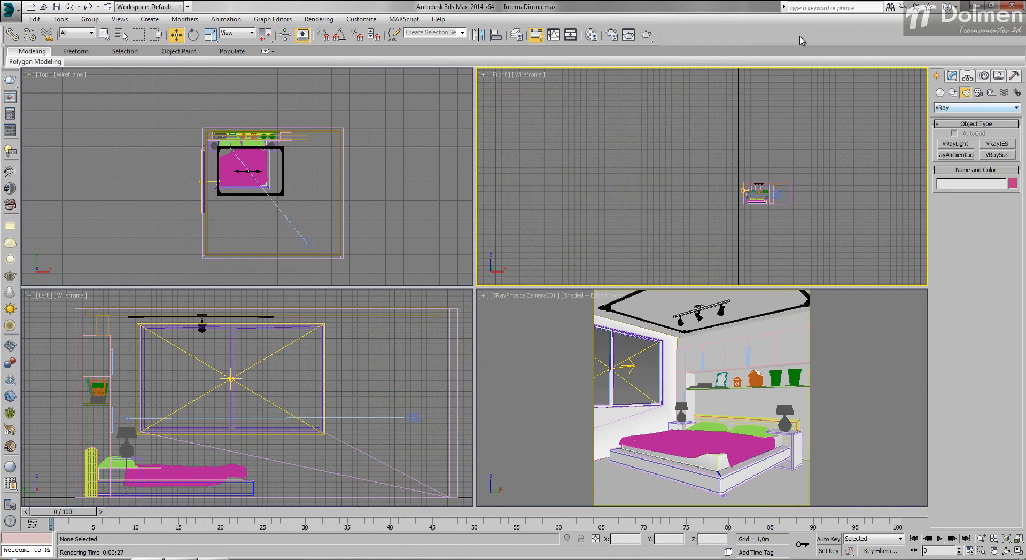
Step: Place a V-Ray dome light outside the room at about X -4.97 m, Y -3.40 m, with multiplier 1.0, and make it invisible
{"action": "left_click", "coordinate": [956, 144]}
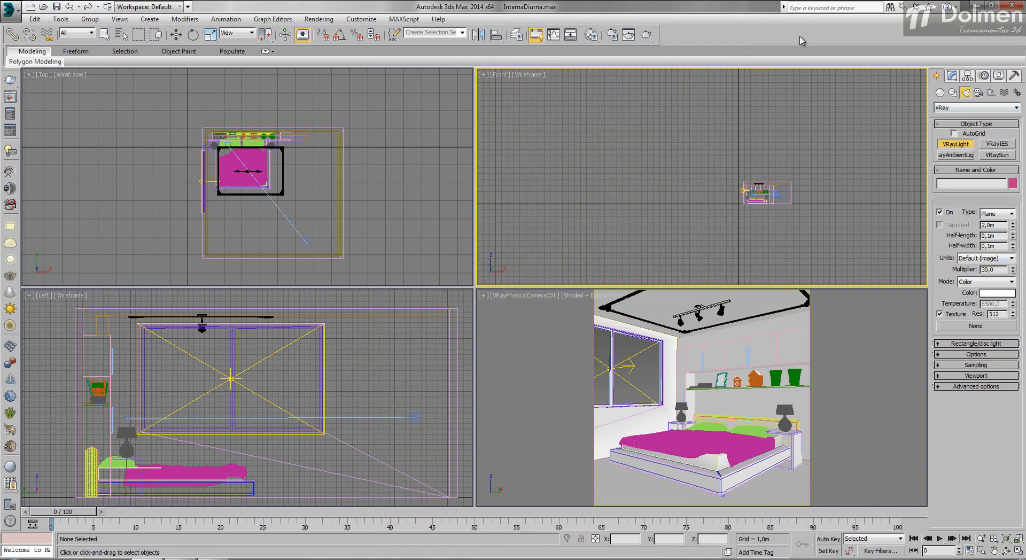
{"action": "left_click", "coordinate": [998, 214]}
{"action": "left_click", "coordinate": [988, 230]}
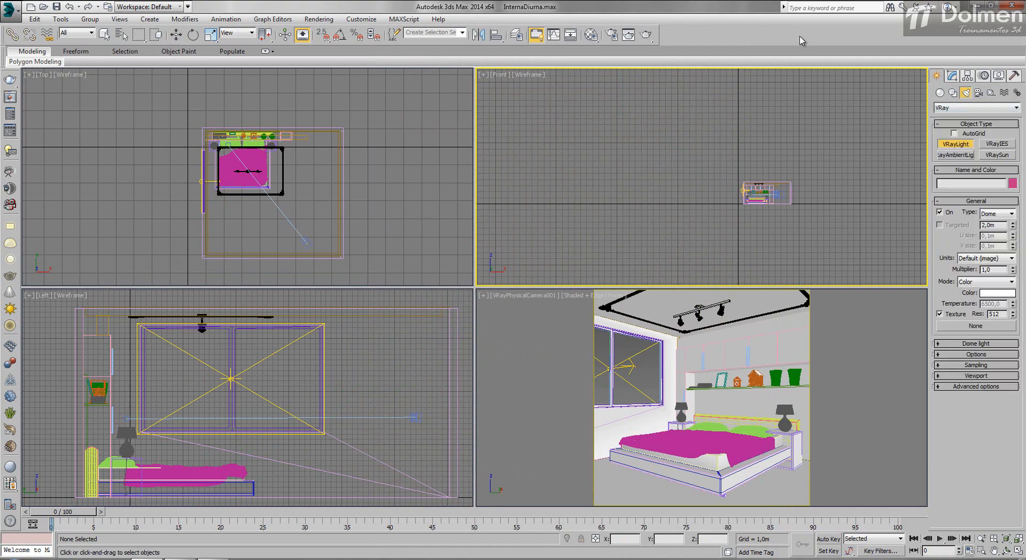
{"action": "left_click", "coordinate": [98, 208]}
{"action": "key", "text": "w"}
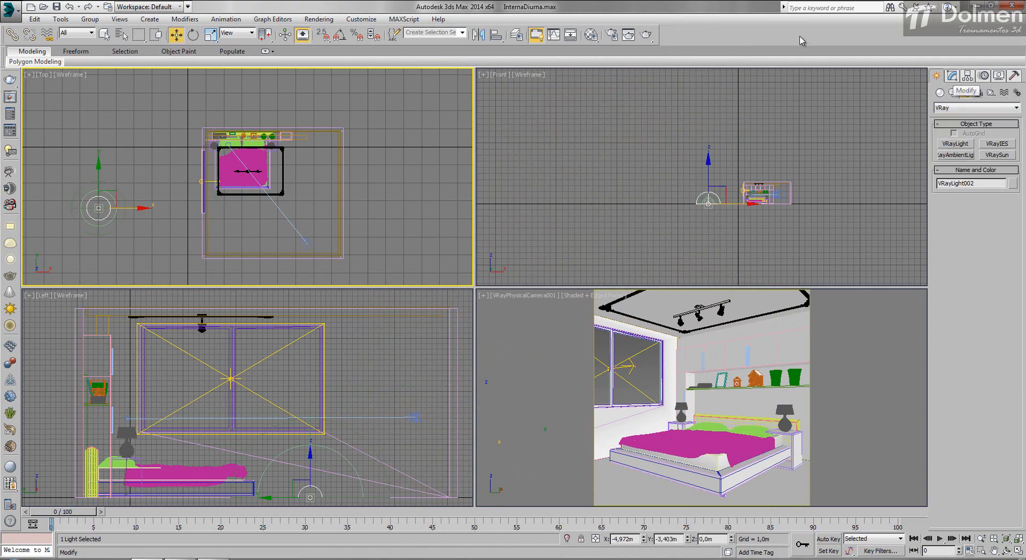
{"action": "left_click", "coordinate": [952, 75]}
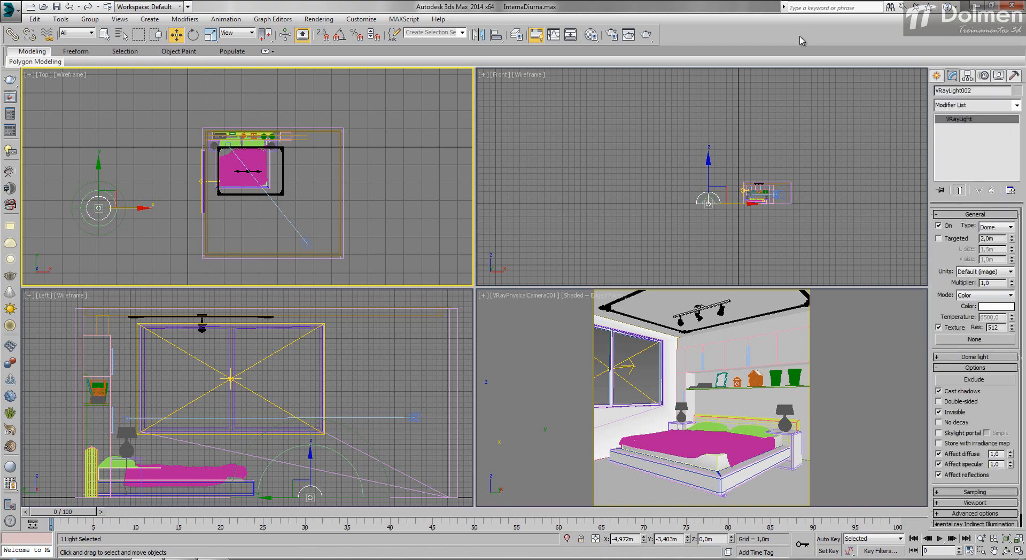
Step: Make the dome light visible and assign it a VRayHDRI map using the VP_hdri_skydome_29 image from the Aula15 folder
{"action": "left_click", "coordinate": [939, 412]}
{"action": "left_click", "coordinate": [975, 340]}
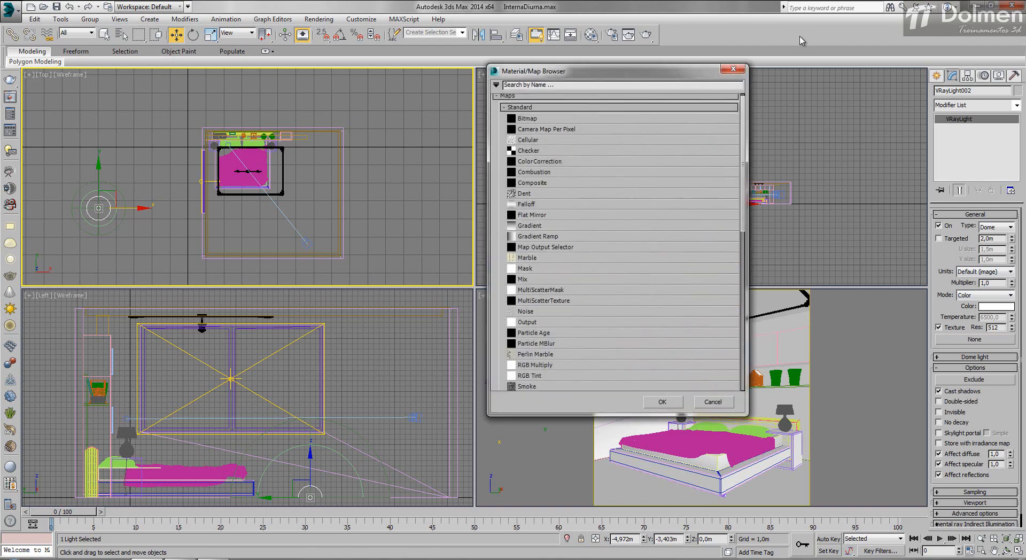
{"action": "scroll", "coordinate": [619, 246], "scroll_direction": "down", "scroll_amount": 9}
{"action": "left_click", "coordinate": [619, 246]}
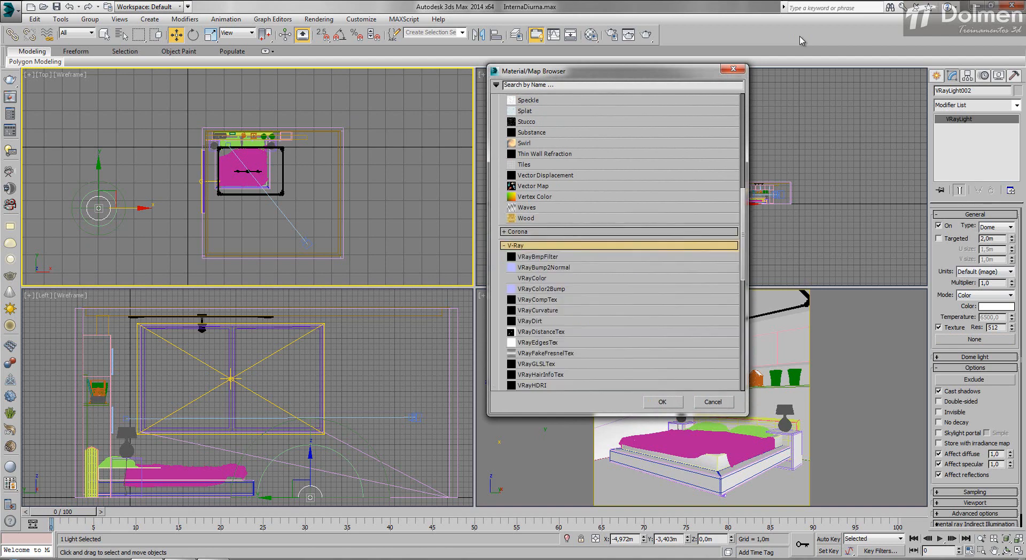
{"action": "double_click", "coordinate": [535, 386]}
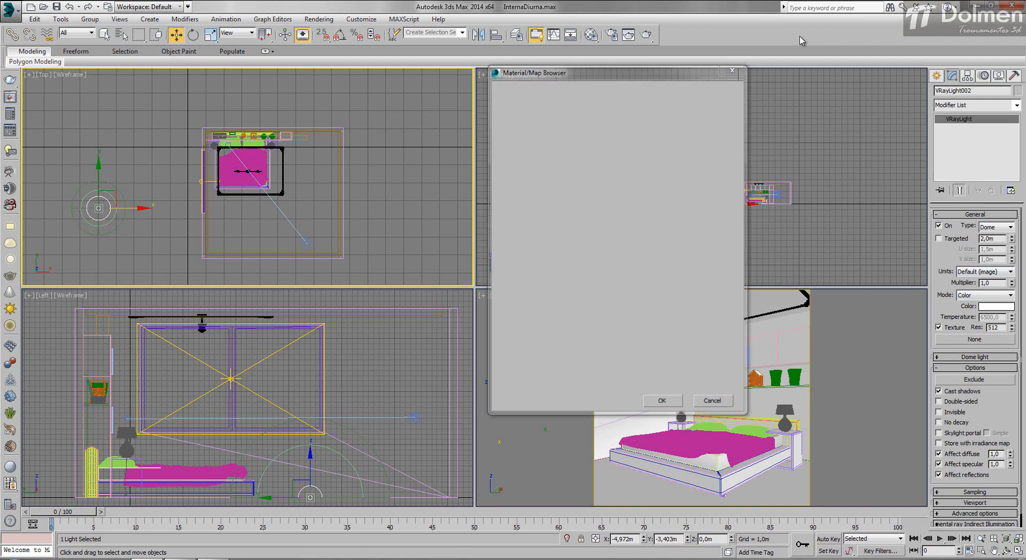
{"action": "left_click", "coordinate": [221, 41]}
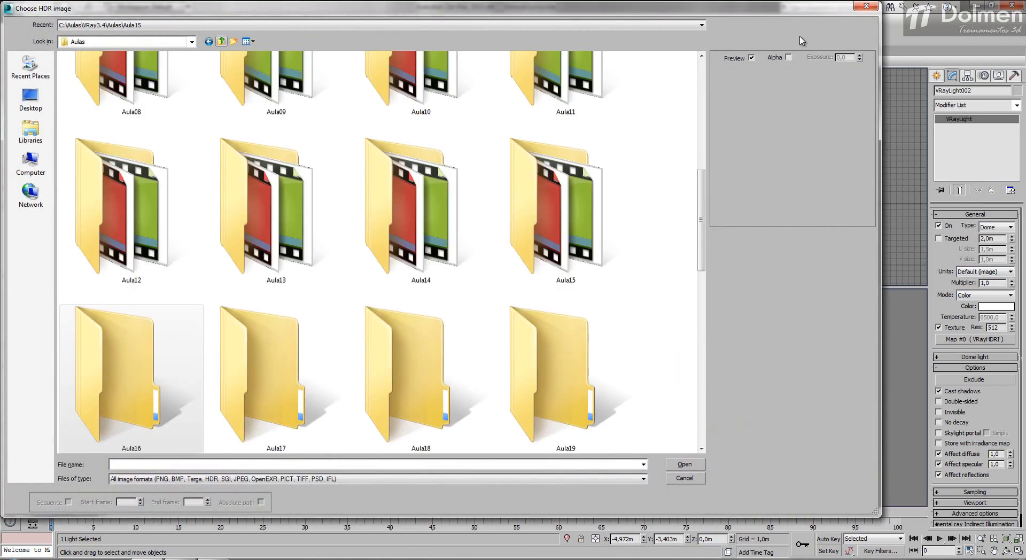
{"action": "double_click", "coordinate": [556, 209]}
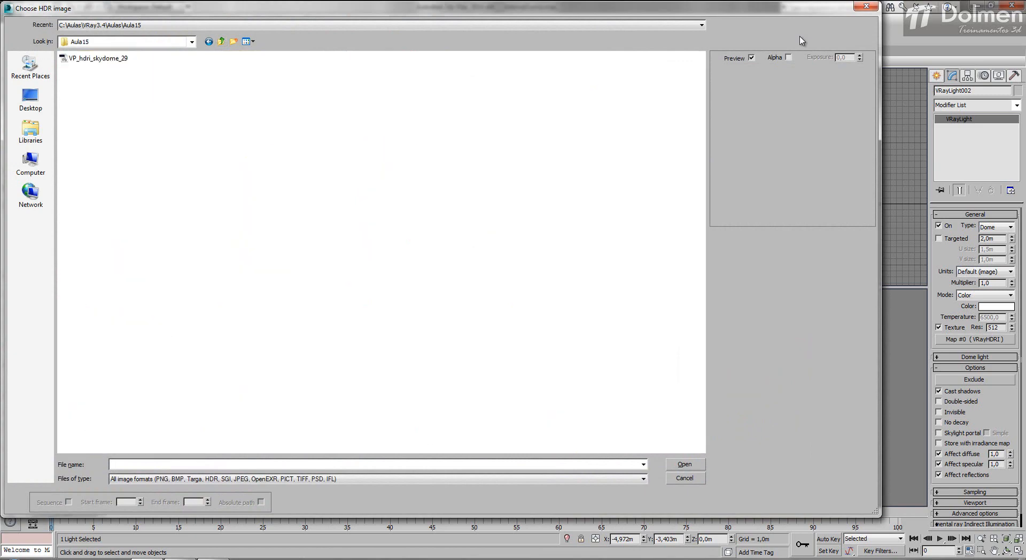
{"action": "double_click", "coordinate": [99, 58]}
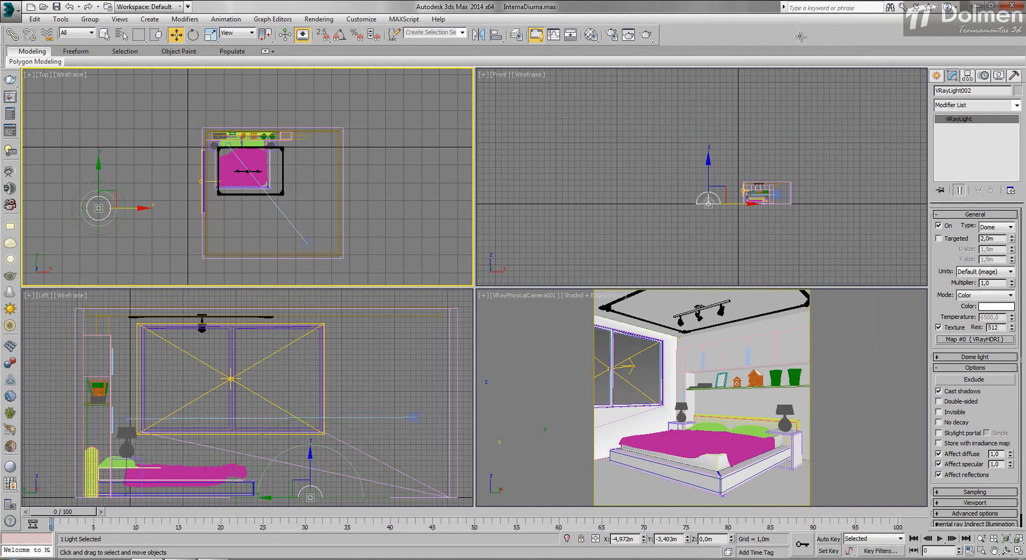
Step: Copy the dome light's HDRI map as an instance into a Material Editor slot and review the environment background settings
{"action": "key", "text": "m"}
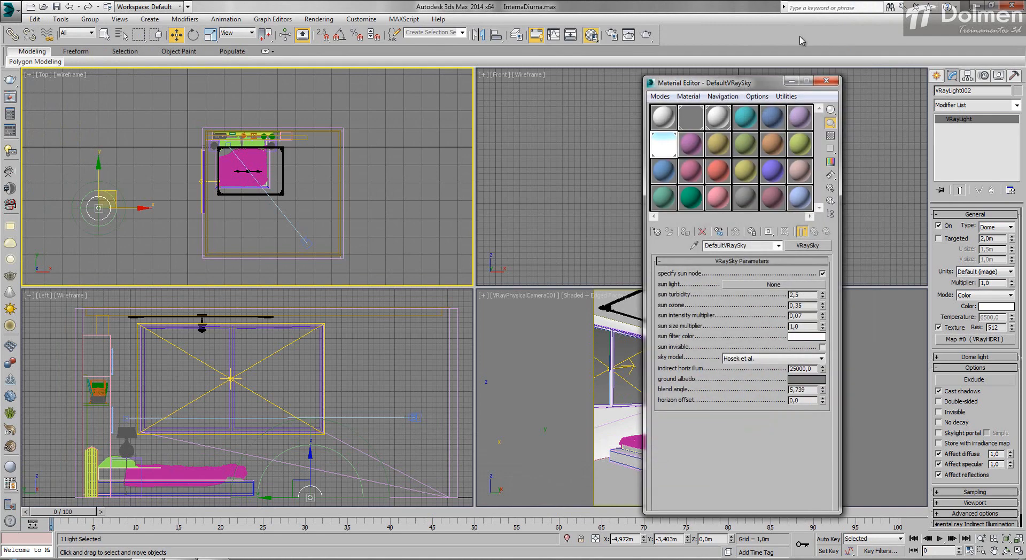
{"action": "left_click_drag", "start_coordinate": [974, 340], "coordinate": [691, 145]}
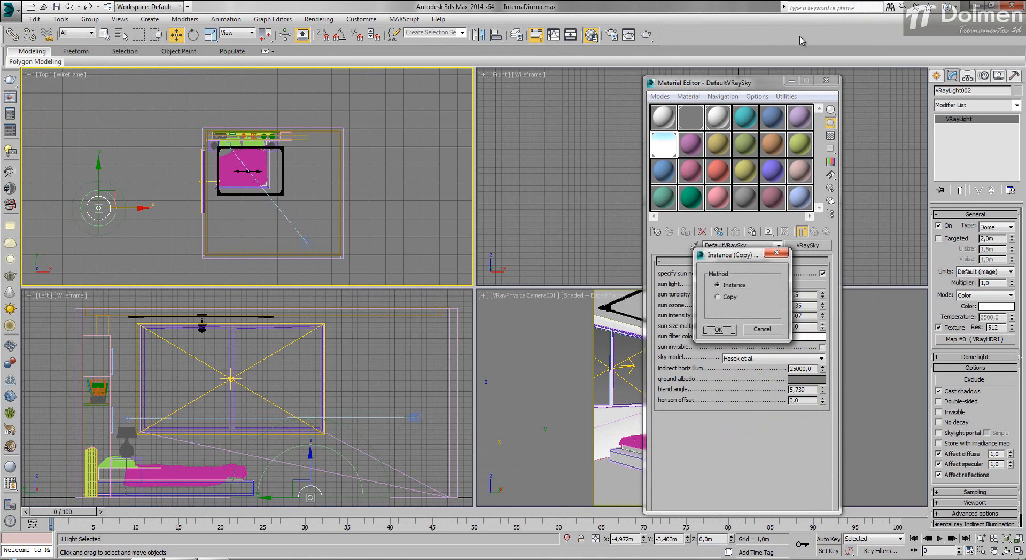
{"action": "key", "text": "Return"}
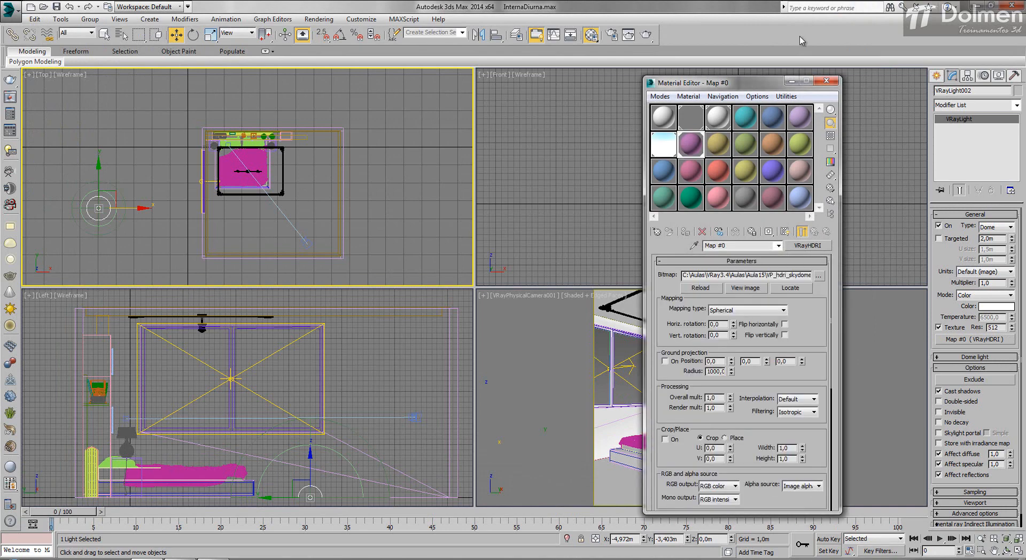
{"action": "left_click", "coordinate": [320, 19]}
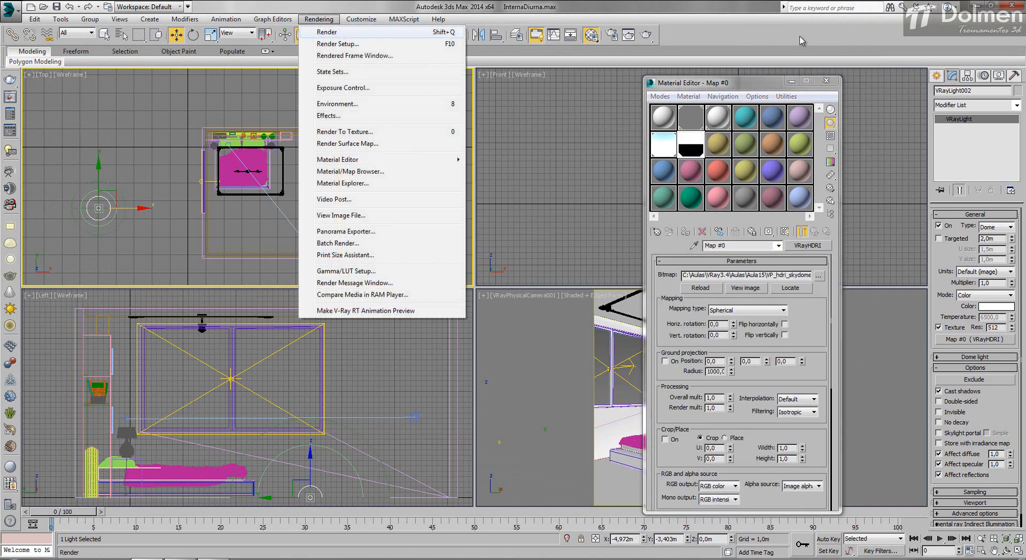
{"action": "left_click", "coordinate": [337, 104]}
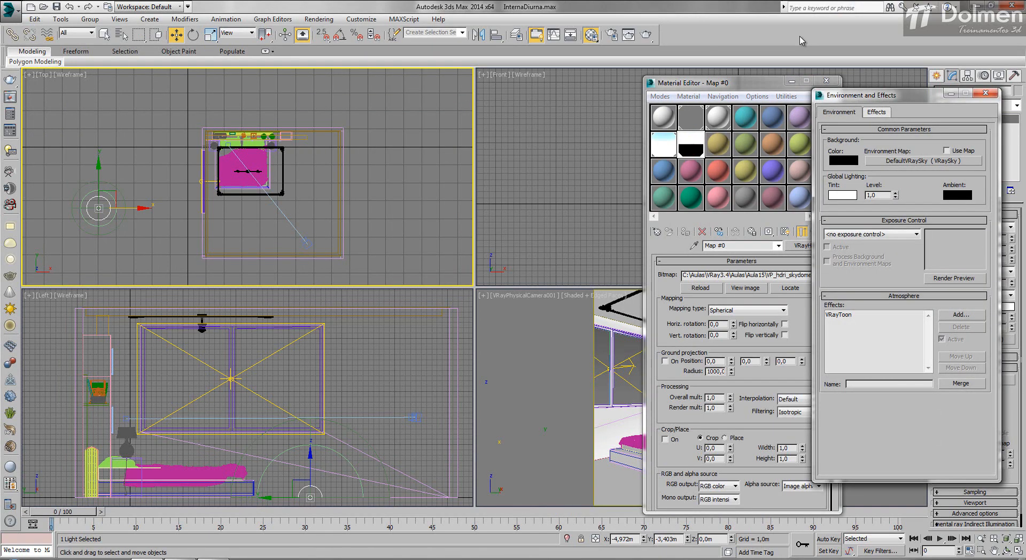
{"action": "left_click", "coordinate": [986, 93]}
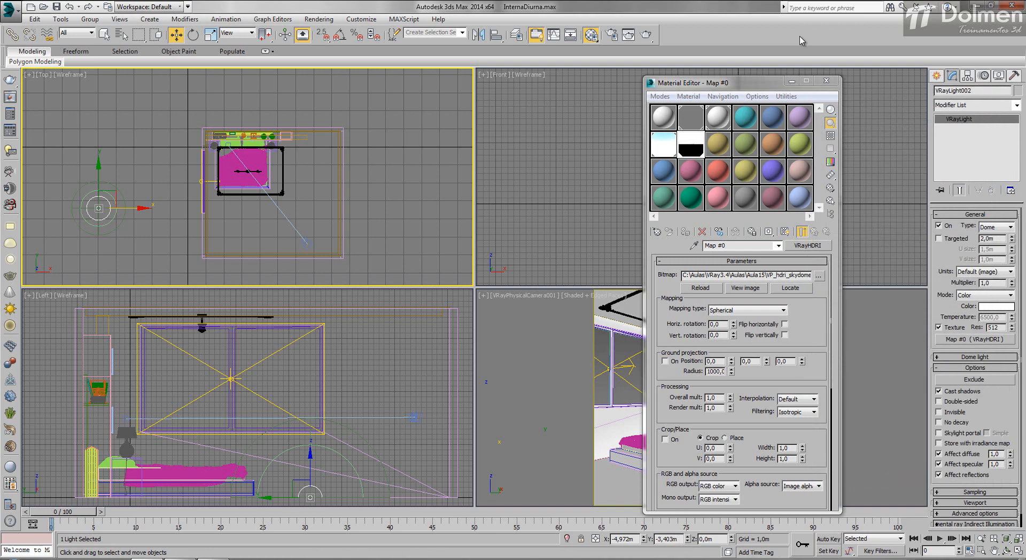
Step: Set the HDRI map's inverse gamma to 0.9 and overall multiplier to 0.1, then render the camera view
{"action": "left_click_drag", "start_coordinate": [711, 82], "coordinate": [415, 67]}
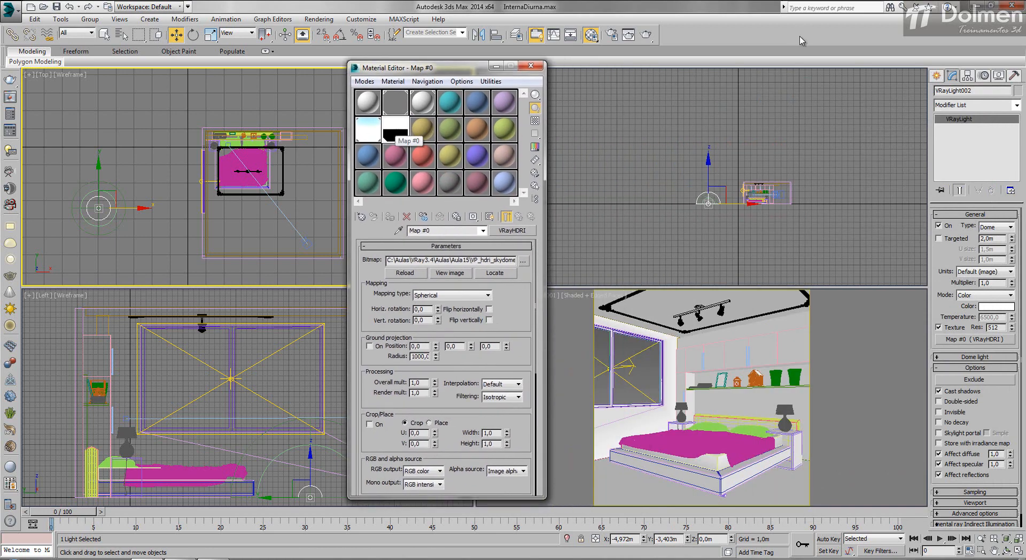
{"action": "scroll", "coordinate": [446, 369], "scroll_direction": "down", "scroll_amount": 5}
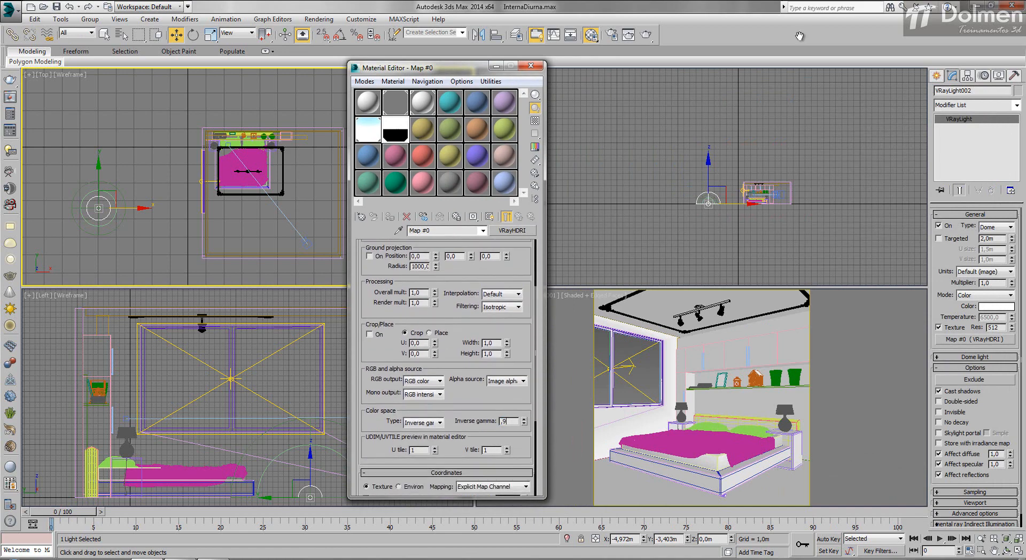
{"action": "key", "text": "Return"}
{"action": "type", "text": ",1"}
{"action": "key", "text": "Return"}
{"action": "scroll", "coordinate": [800, 36], "scroll_direction": "up", "scroll_amount": 5}
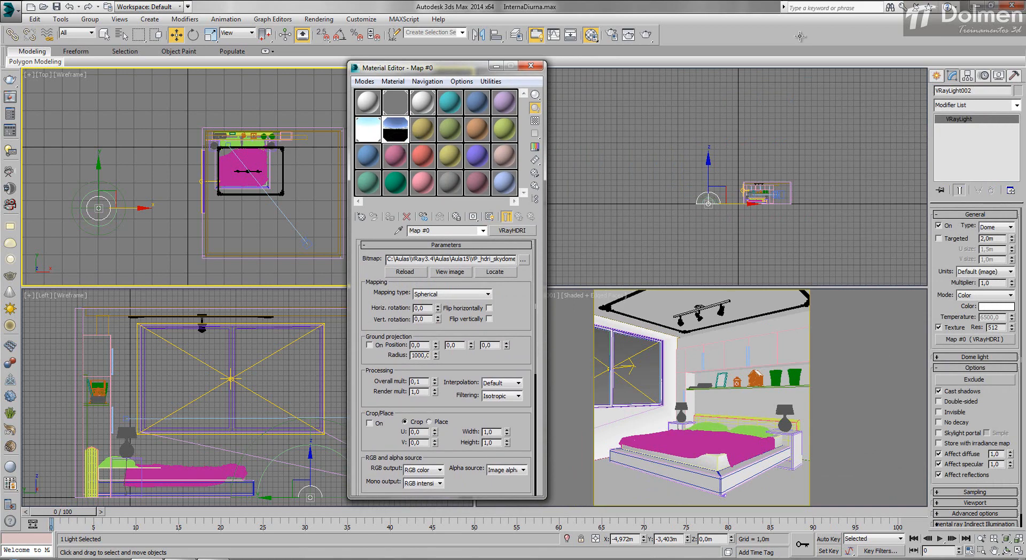
{"action": "key", "text": "shift+q"}
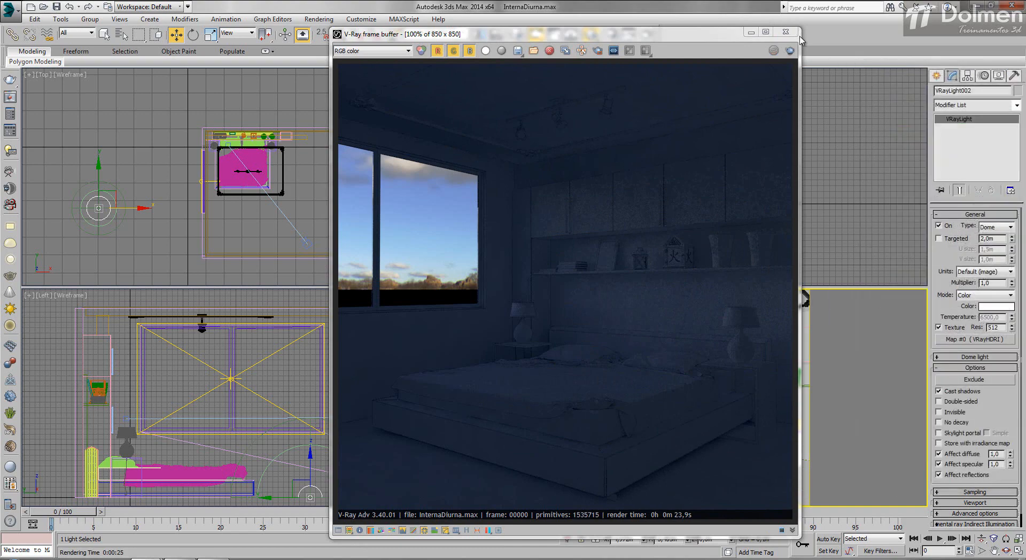
{"action": "left_click_drag", "start_coordinate": [640, 40], "coordinate": [800, 36]}
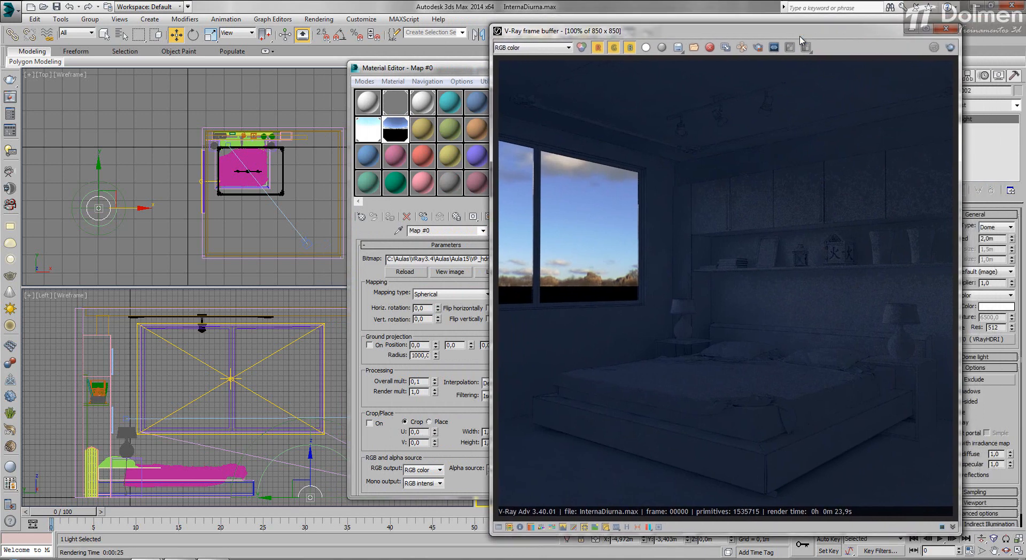
{"action": "mouse_move", "coordinate": [449, 68]}
{"action": "left_mouse_down"}
{"action": "mouse_move", "coordinate": [262, 66]}
{"action": "mouse_move", "coordinate": [326, 69]}
{"action": "left_mouse_up"}
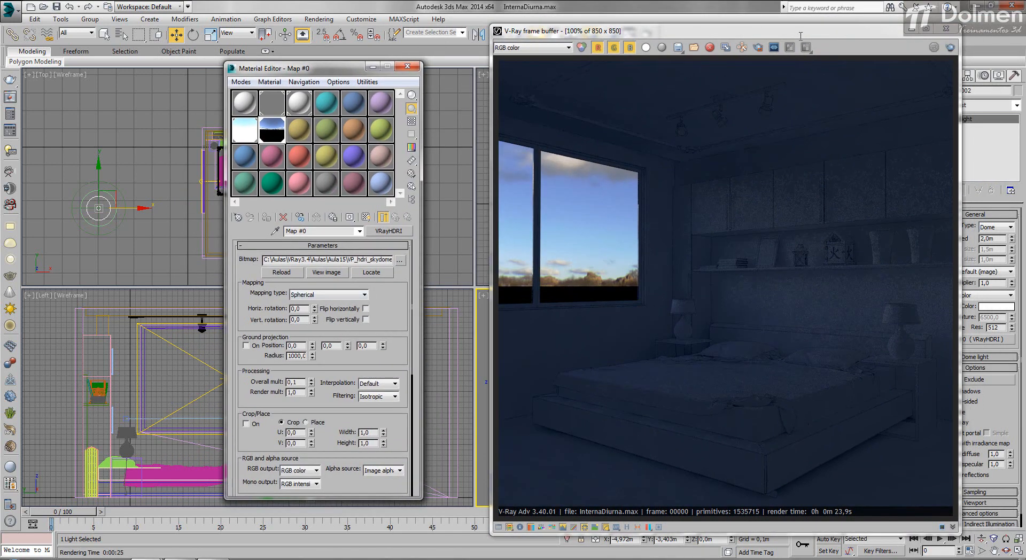
Step: Test-render the camera view with the HDRI map's horizontal rotation set to 30 and to 90
{"action": "type", "text": "30"}
{"action": "key", "text": "Return"}
{"action": "left_click", "coordinate": [804, 46]}
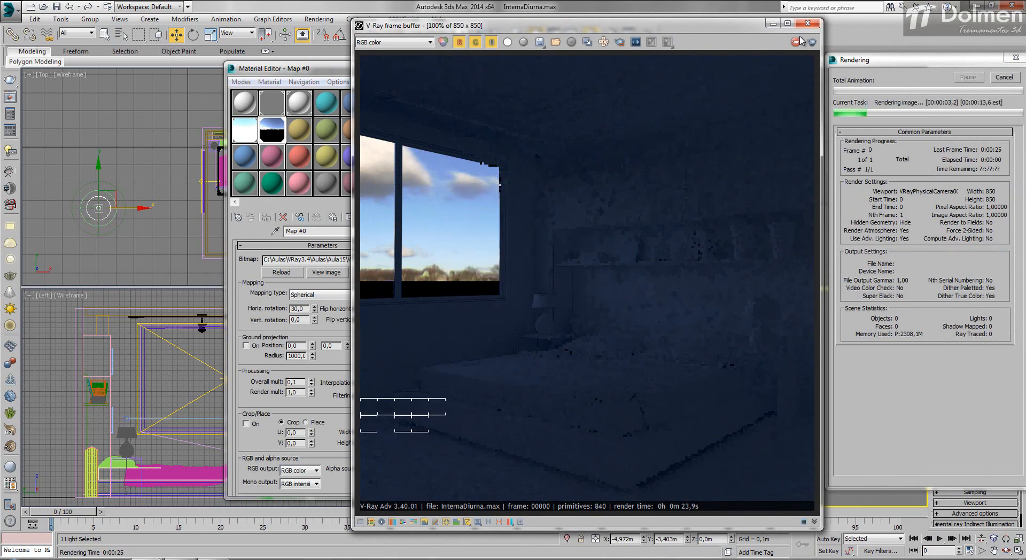
{"action": "left_click", "coordinate": [799, 41]}
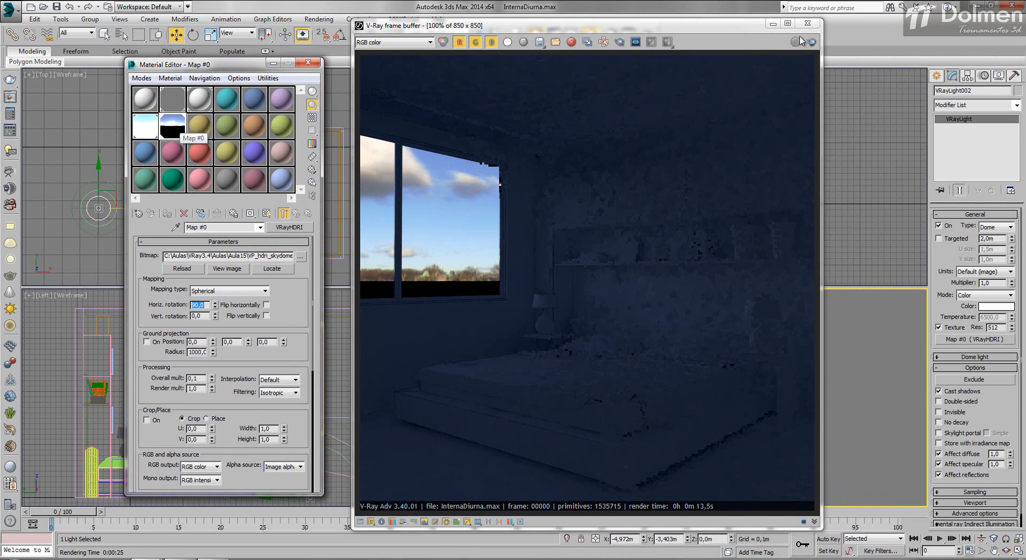
{"action": "left_click", "coordinate": [799, 41]}
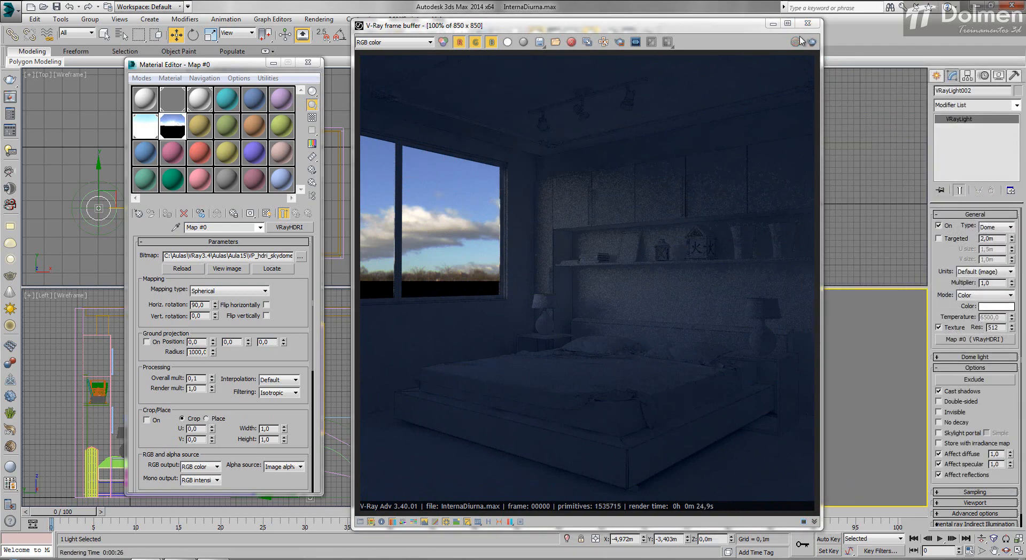
Step: Adjust the HDRI map's horizontal rotation to 140, test-rendering the camera view between changes
{"action": "double_click", "coordinate": [199, 305]}
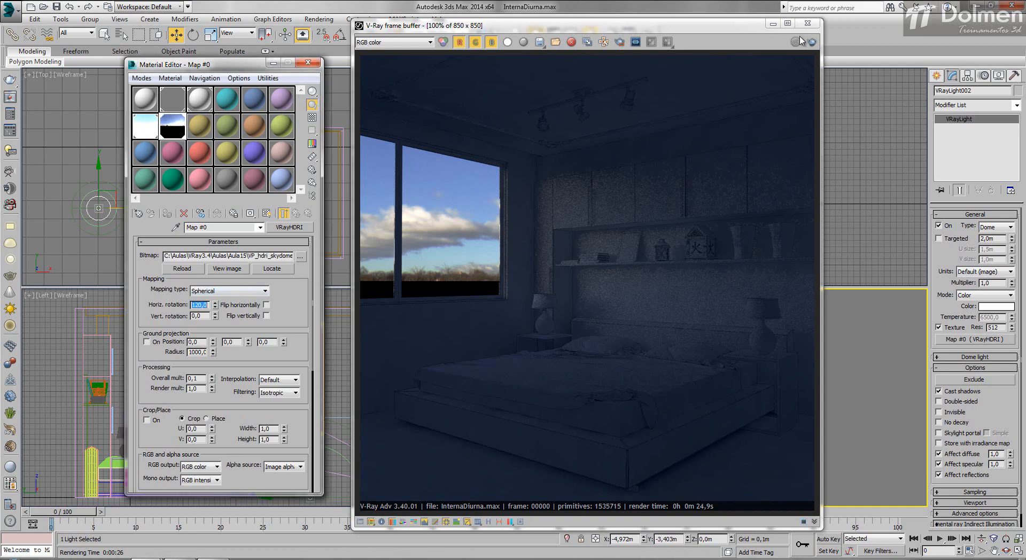
{"action": "left_click", "coordinate": [800, 41]}
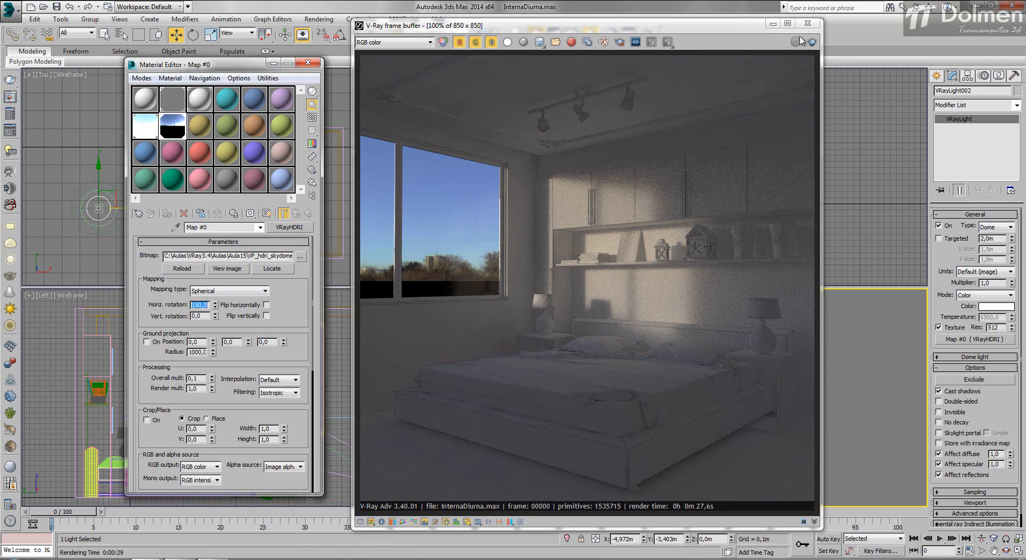
{"action": "left_click", "coordinate": [800, 39]}
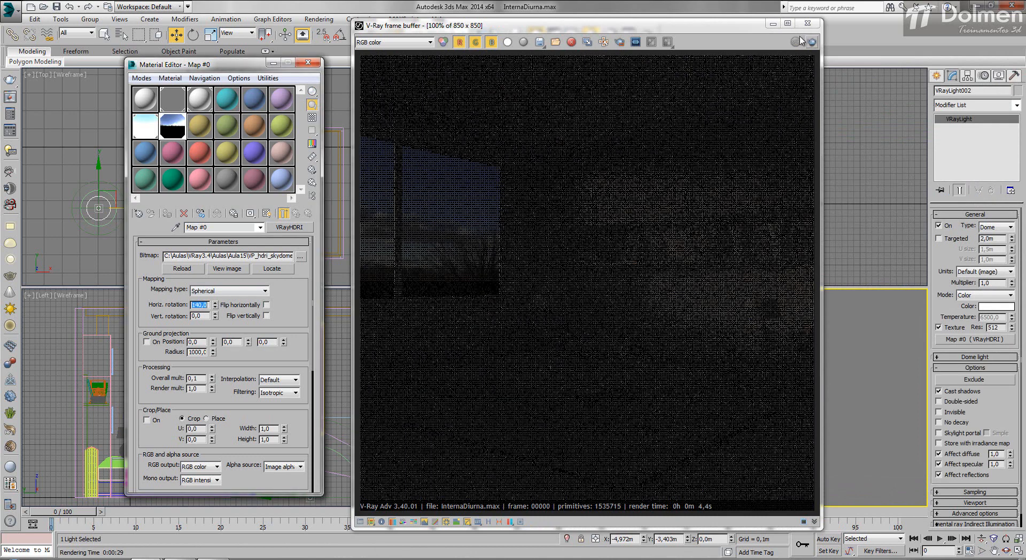
{"action": "left_click", "coordinate": [799, 41]}
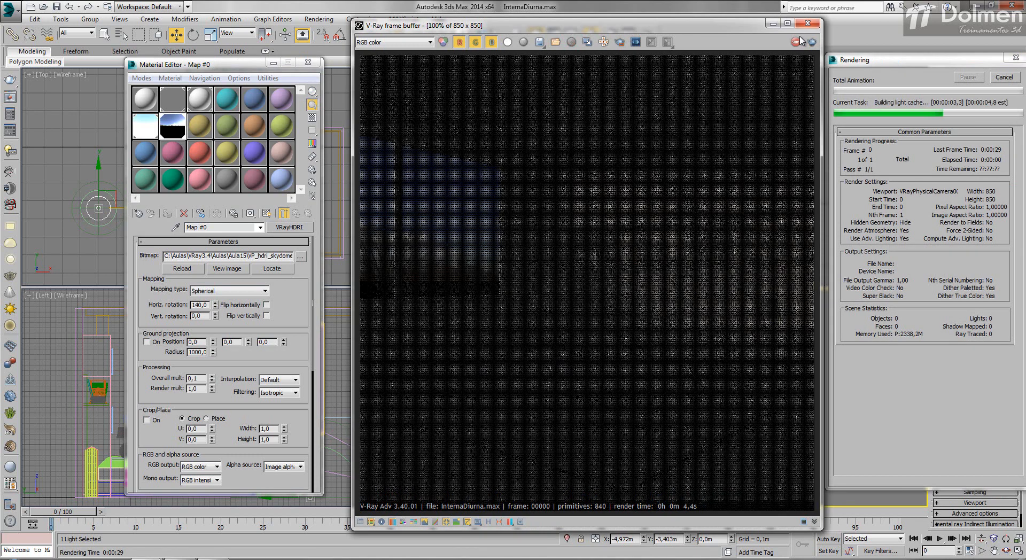
Step: Set the HDRI map's vertical rotation to 11 and overall multiplier to 0.2, test-rendering the camera view along the way
{"action": "left_click", "coordinate": [797, 42]}
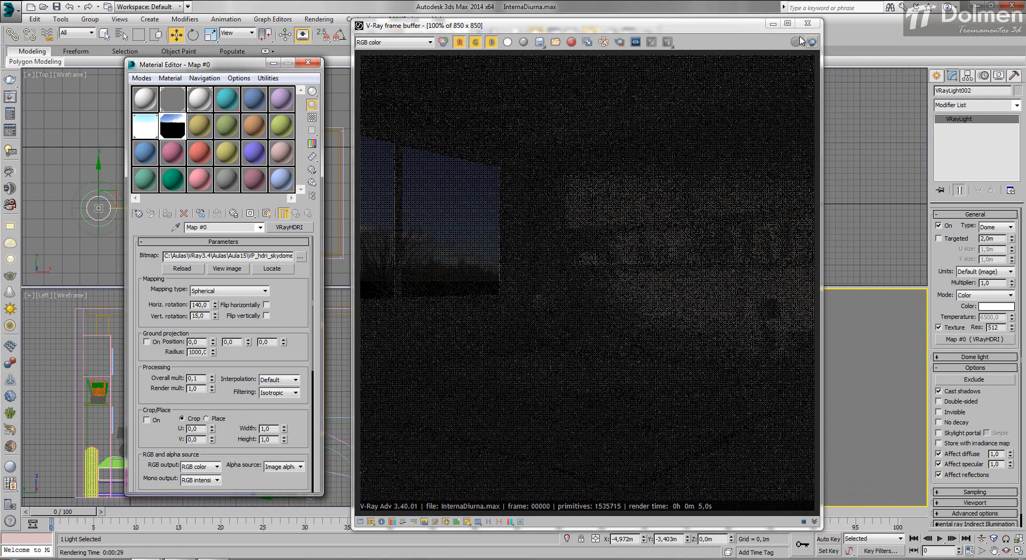
{"action": "left_click", "coordinate": [809, 42]}
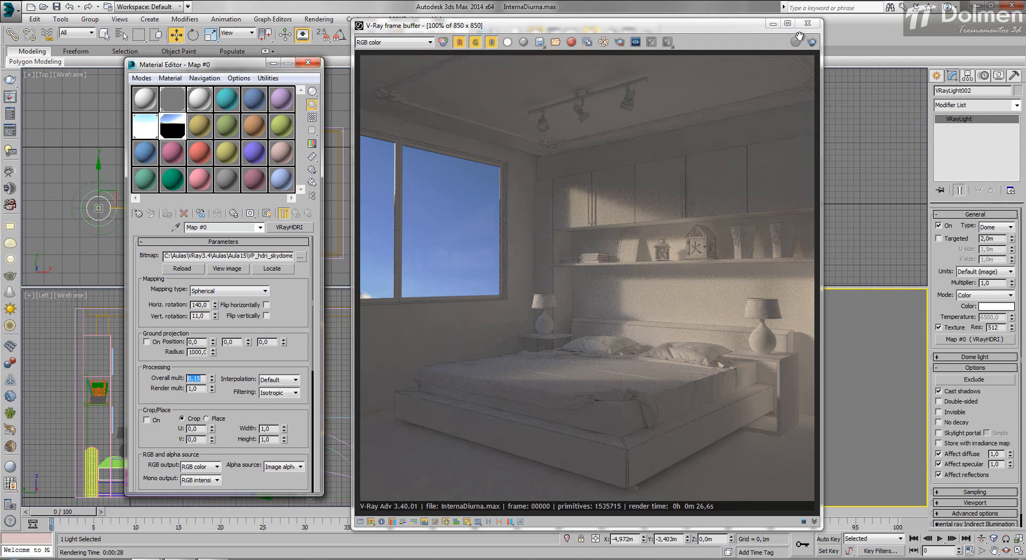
{"action": "left_click", "coordinate": [797, 41]}
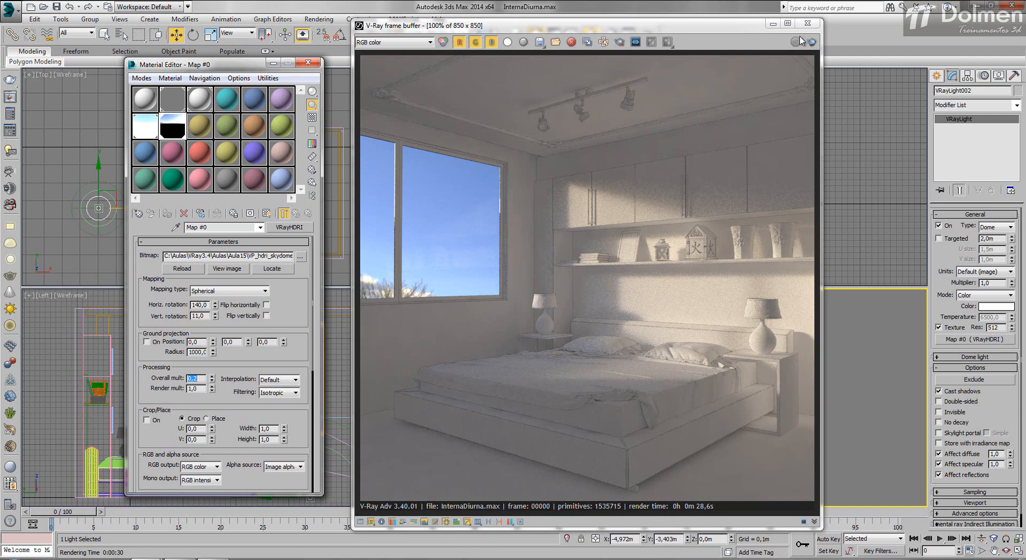
{"action": "left_click", "coordinate": [799, 41]}
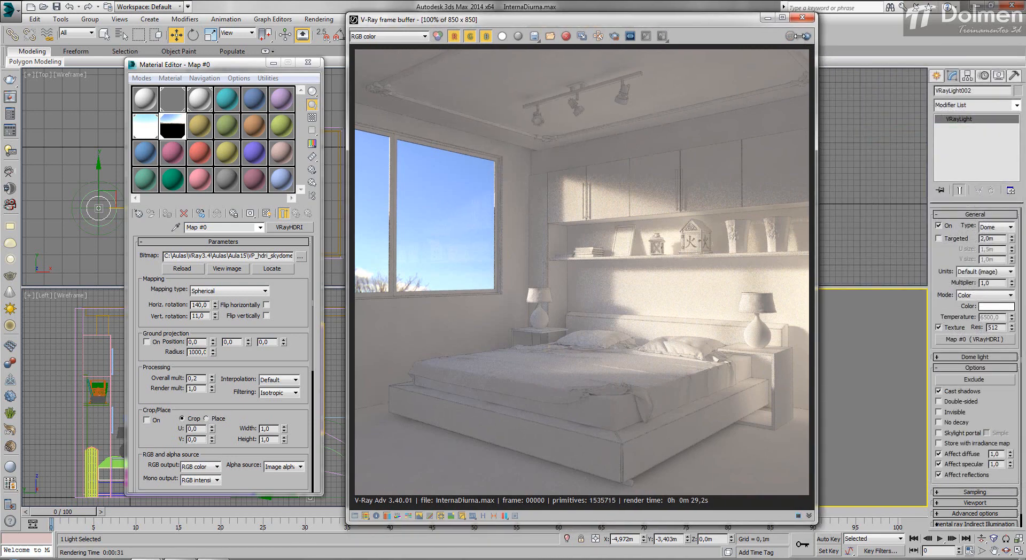
Step: Raise the exposure correction of the rendered image to 0.40 and hide the frame buffer's corrections
{"action": "left_click", "coordinate": [804, 38]}
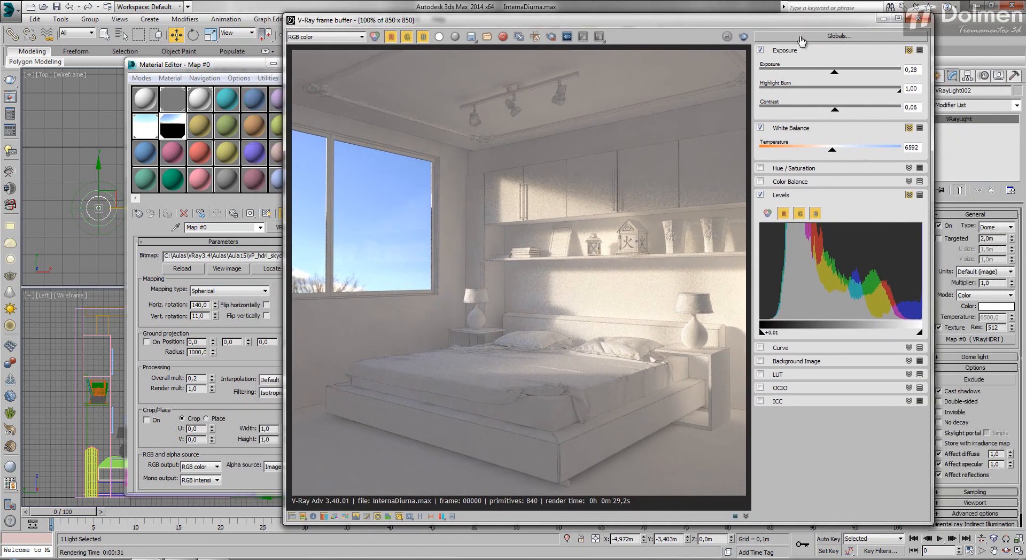
{"action": "mouse_move", "coordinate": [835, 72]}
{"action": "left_mouse_down"}
{"action": "mouse_move", "coordinate": [845, 71]}
{"action": "mouse_move", "coordinate": [836, 71]}
{"action": "left_mouse_up"}
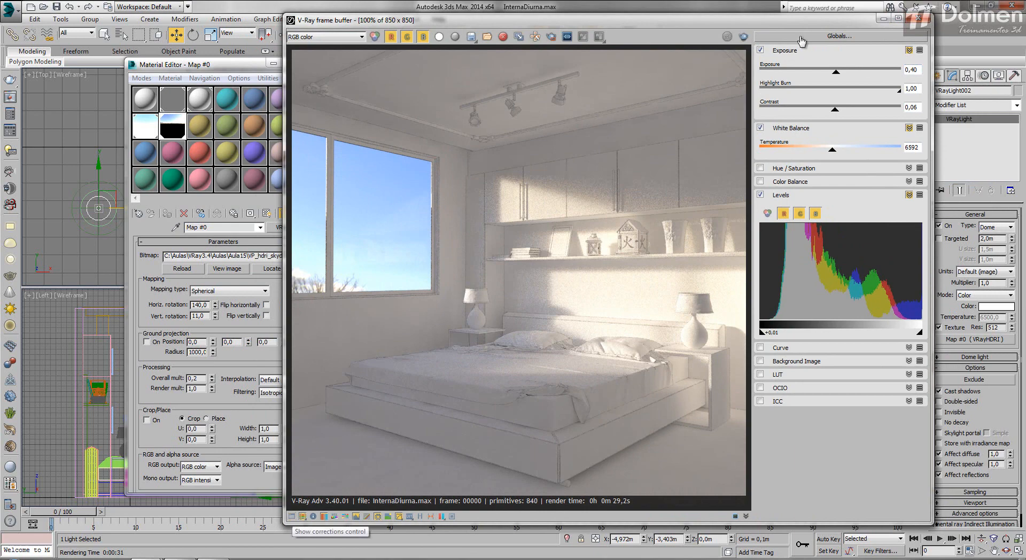
{"action": "left_click", "coordinate": [292, 517]}
Step: Set the dome light's texture resolution to 2048
{"action": "double_click", "coordinate": [994, 328]}
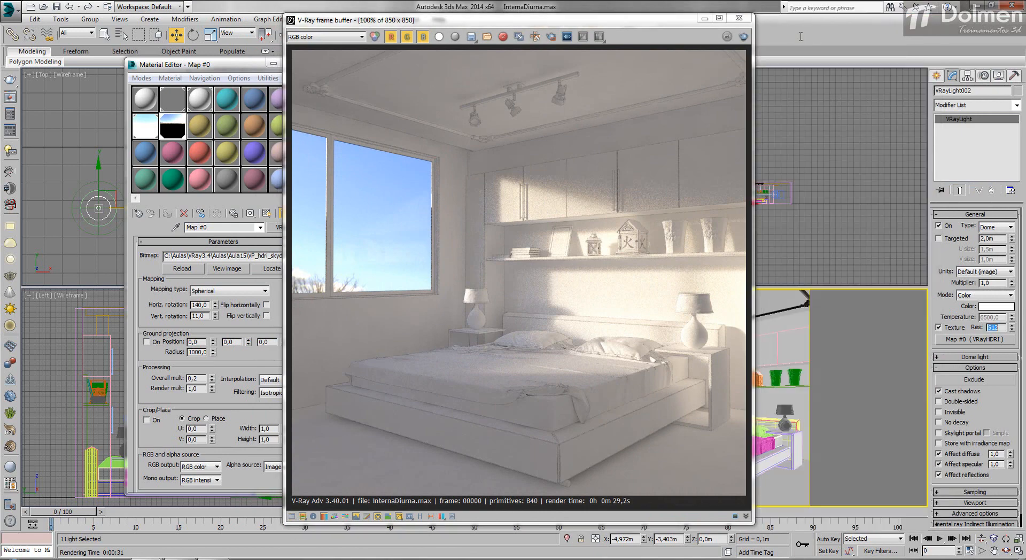
{"action": "type", "text": "2048"}
{"action": "key", "text": "Return"}
Step: Enable the use of local subdivs in the V-Ray Global DMC render settings
{"action": "mouse_move", "coordinate": [508, 20]}
{"action": "left_mouse_down"}
{"action": "mouse_move", "coordinate": [734, 19]}
{"action": "mouse_move", "coordinate": [613, 67]}
{"action": "left_mouse_up"}
{"action": "left_click", "coordinate": [611, 34]}
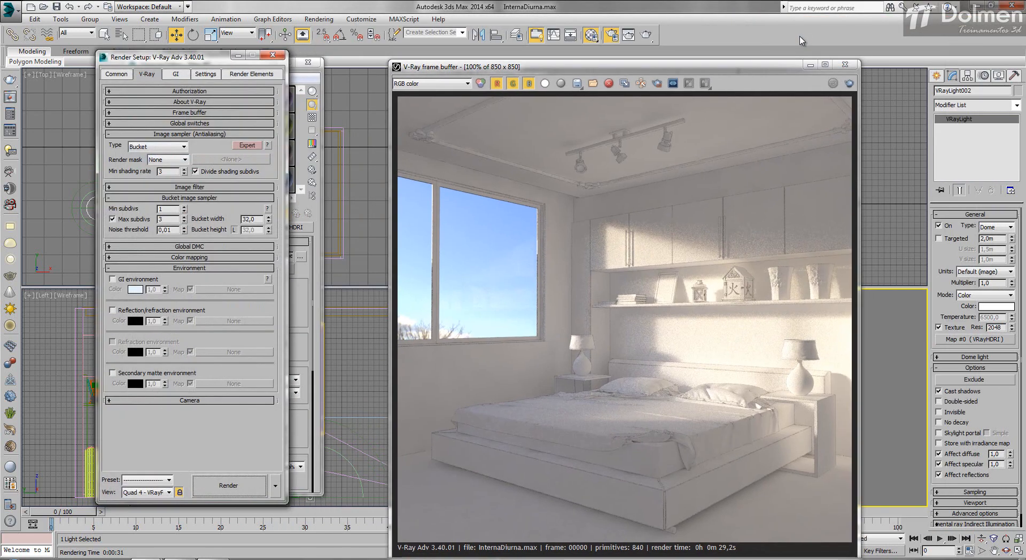
{"action": "left_click", "coordinate": [190, 257]}
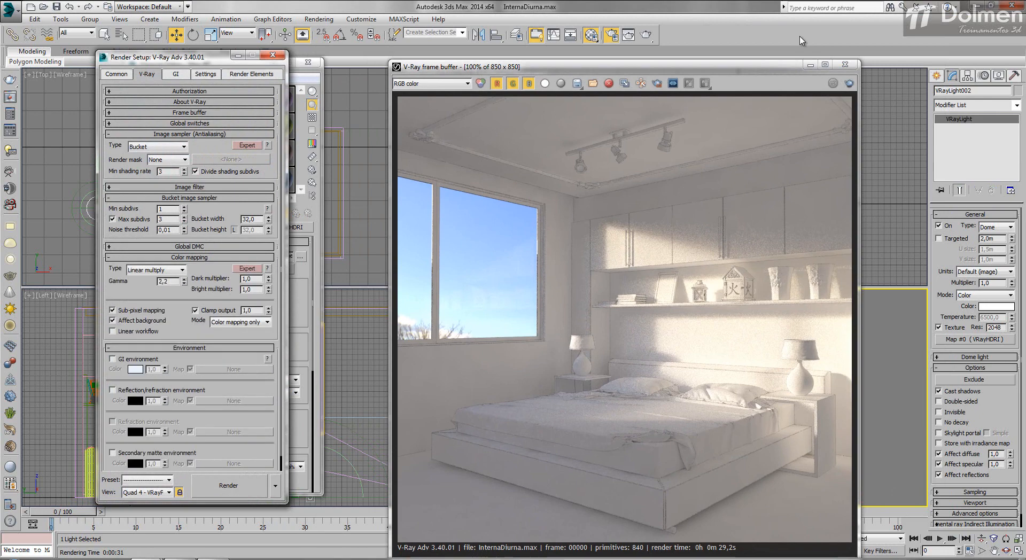
{"action": "left_click", "coordinate": [190, 247]}
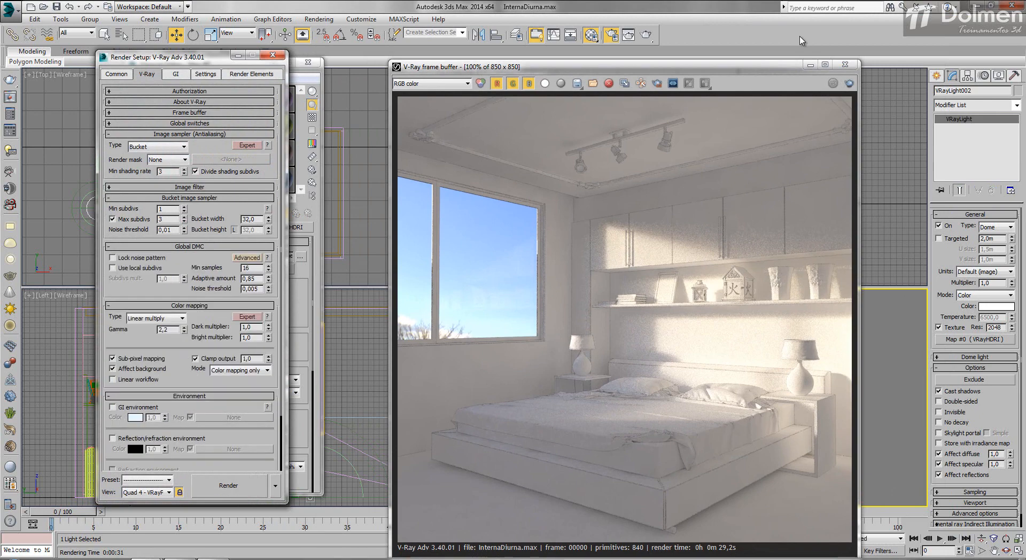
{"action": "left_click", "coordinate": [112, 269]}
Step: Set the dome light's sampling subdivs to 16 and test-render the camera view
{"action": "left_click", "coordinate": [975, 492]}
{"action": "double_click", "coordinate": [986, 476]}
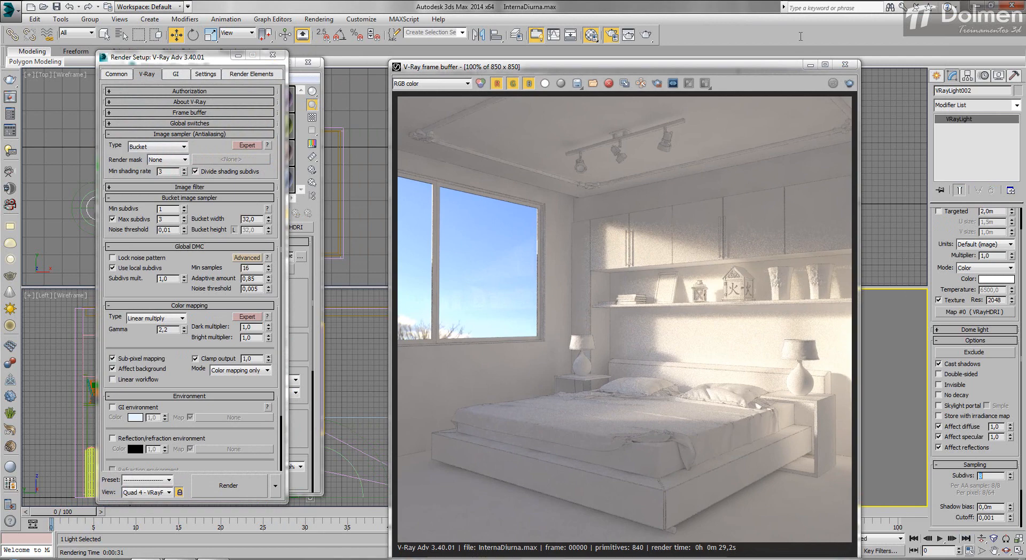
{"action": "type", "text": "16"}
{"action": "key", "text": "Return"}
{"action": "left_click_drag", "start_coordinate": [792, 66], "coordinate": [756, 39]}
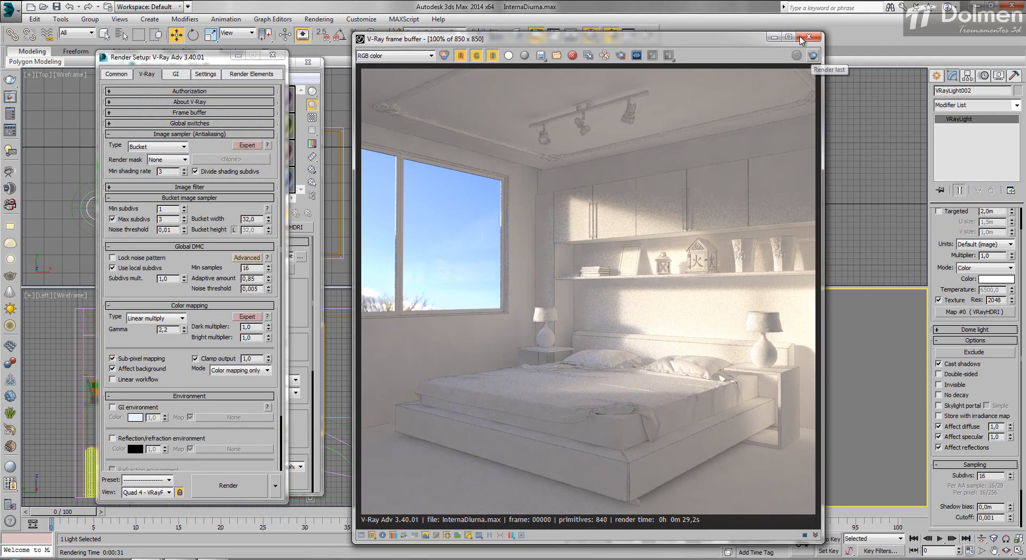
{"action": "left_click", "coordinate": [813, 55]}
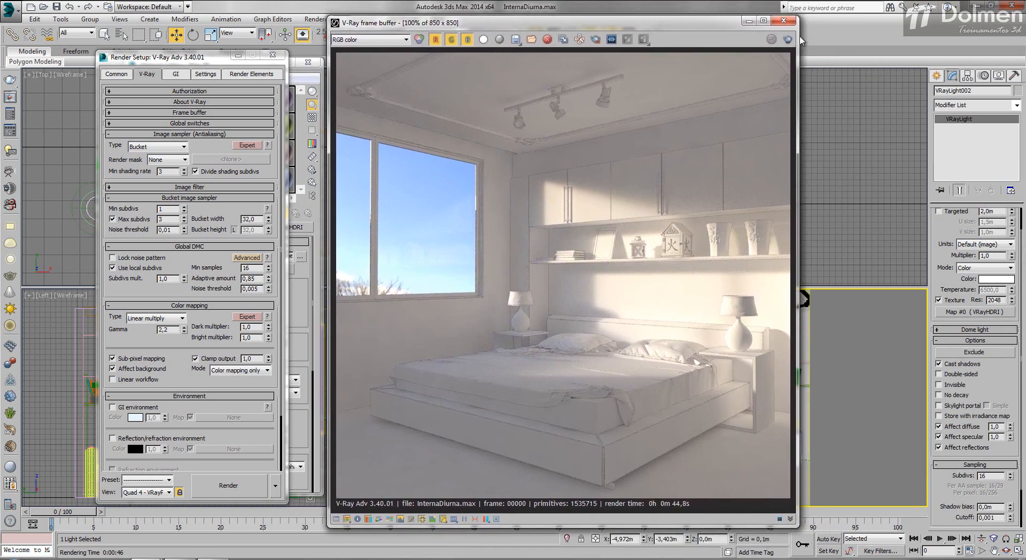
Step: Correct the rendered image's exposure to 0.66, highlight burn to 0.76 and contrast to 0.16
{"action": "left_click", "coordinate": [801, 40]}
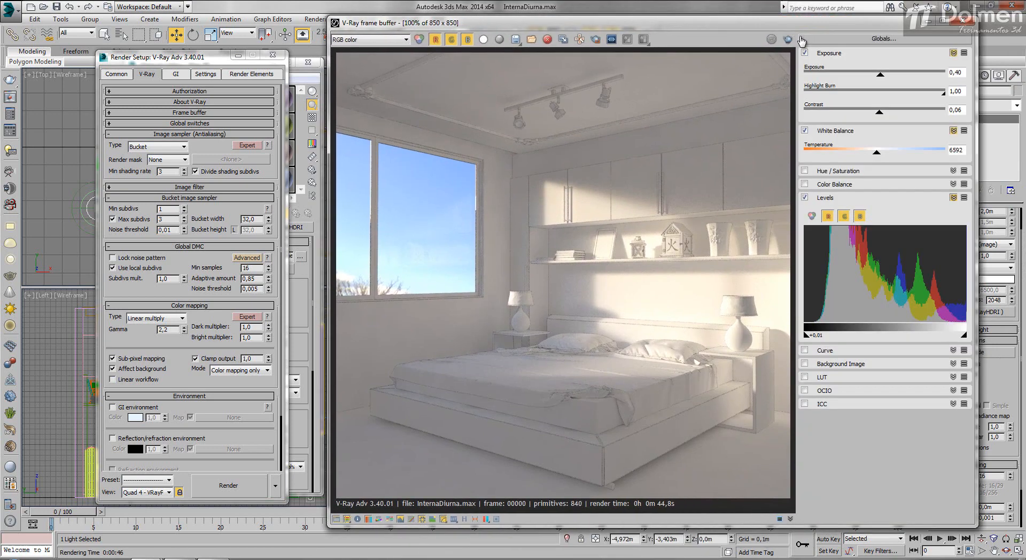
{"action": "left_click_drag", "start_coordinate": [880, 74], "coordinate": [883, 74]}
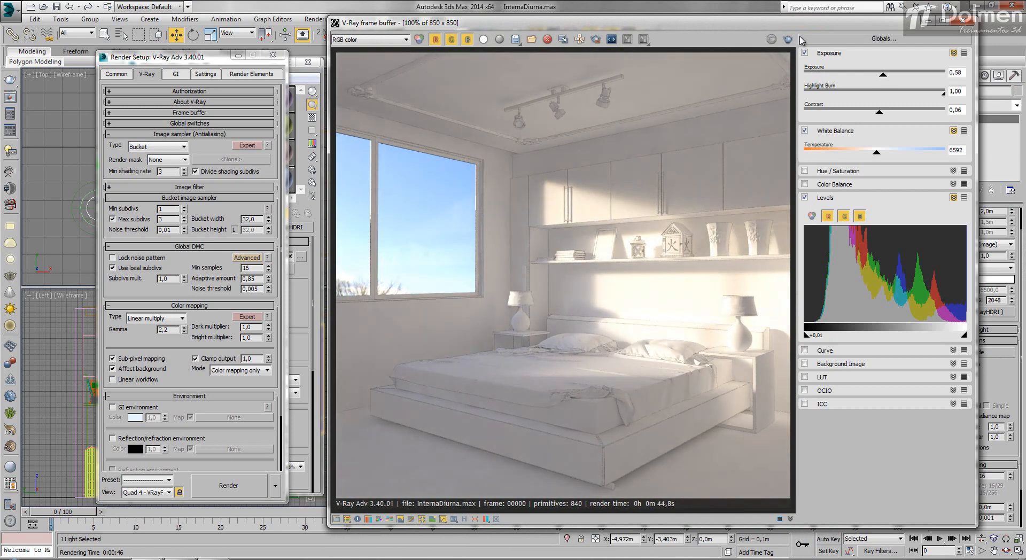
{"action": "mouse_move", "coordinate": [944, 93]}
{"action": "left_mouse_down"}
{"action": "mouse_move", "coordinate": [908, 93]}
{"action": "mouse_move", "coordinate": [924, 93]}
{"action": "mouse_move", "coordinate": [884, 74]}
{"action": "left_mouse_up"}
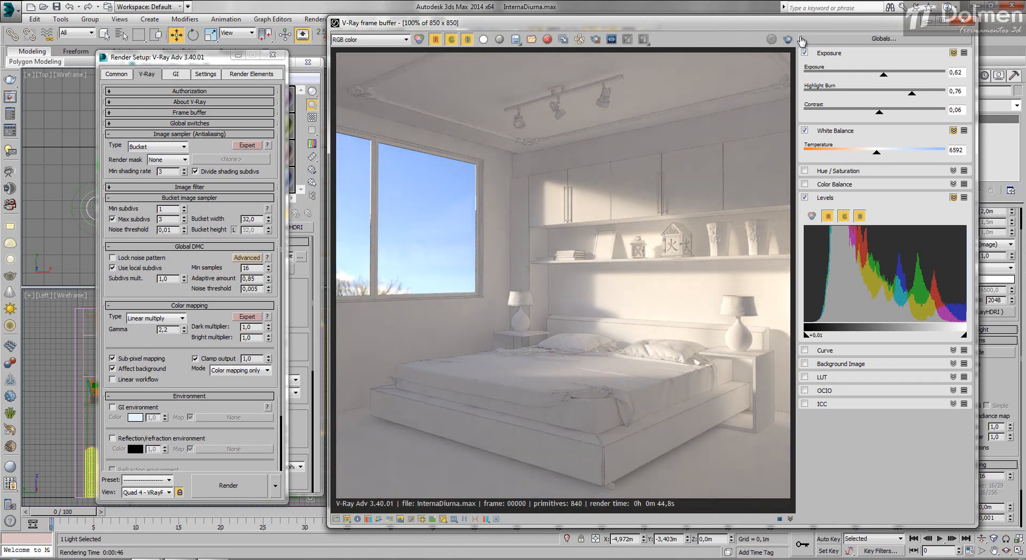
{"action": "left_click_drag", "start_coordinate": [879, 111], "coordinate": [886, 112]}
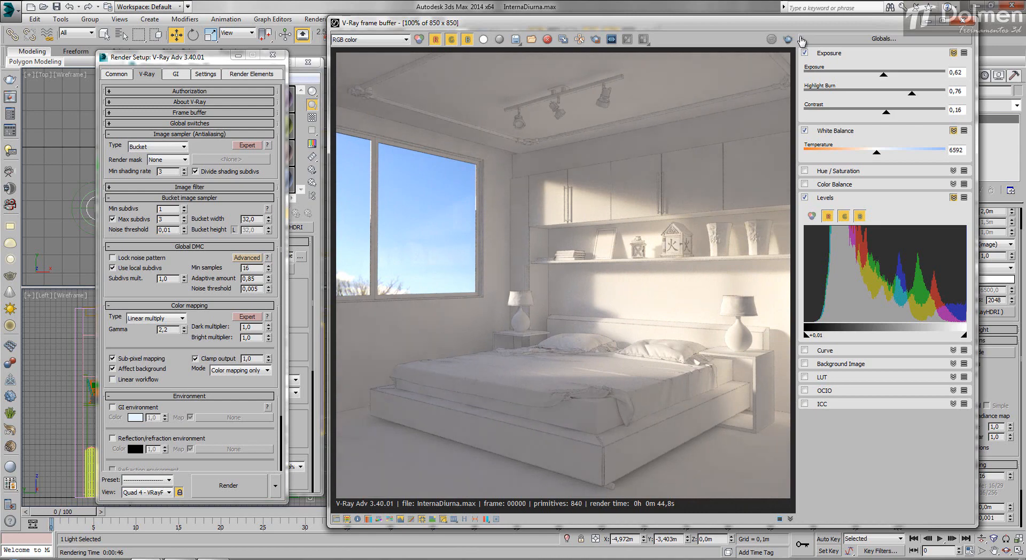
{"action": "left_click_drag", "start_coordinate": [883, 75], "coordinate": [884, 75]}
Step: Set the image's white balance temperature to 6672 and fine-tune the levels' black and white points, pulling the white point slightly inward
{"action": "mouse_move", "coordinate": [876, 152]}
{"action": "left_mouse_down"}
{"action": "mouse_move", "coordinate": [887, 152]}
{"action": "mouse_move", "coordinate": [861, 152]}
{"action": "mouse_move", "coordinate": [879, 152]}
{"action": "left_mouse_up"}
{"action": "left_click_drag", "start_coordinate": [806, 335], "coordinate": [808, 335]}
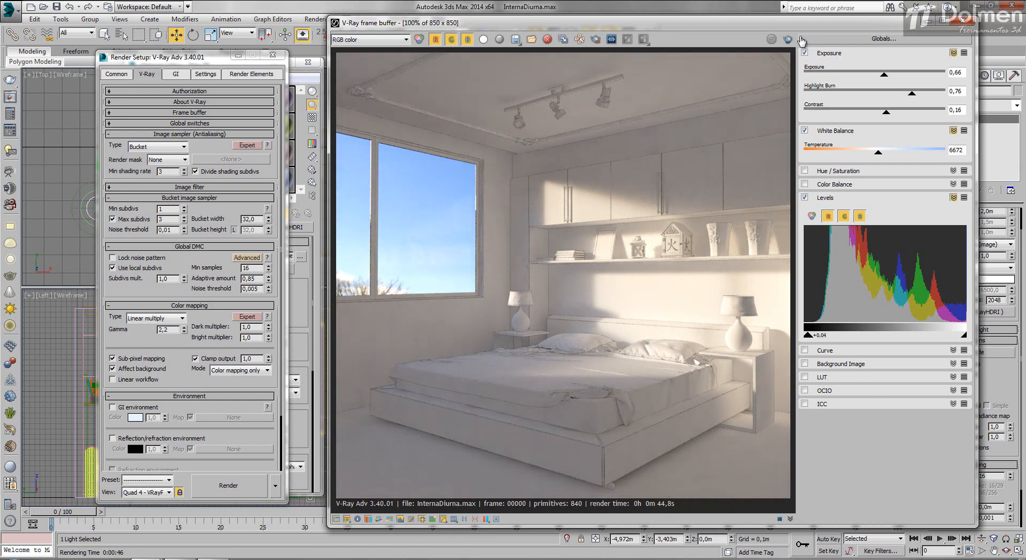
{"action": "mouse_move", "coordinate": [964, 335]}
{"action": "left_mouse_down"}
{"action": "mouse_move", "coordinate": [945, 335]}
{"action": "mouse_move", "coordinate": [957, 335]}
{"action": "left_mouse_up"}
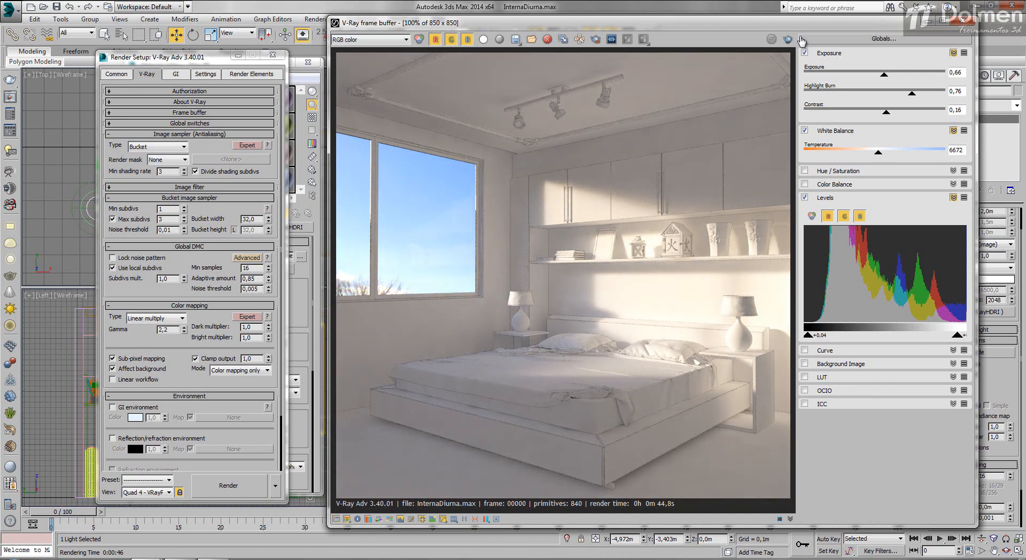
{"action": "left_click_drag", "start_coordinate": [808, 335], "coordinate": [806, 335]}
{"action": "left_click", "coordinate": [801, 40]}
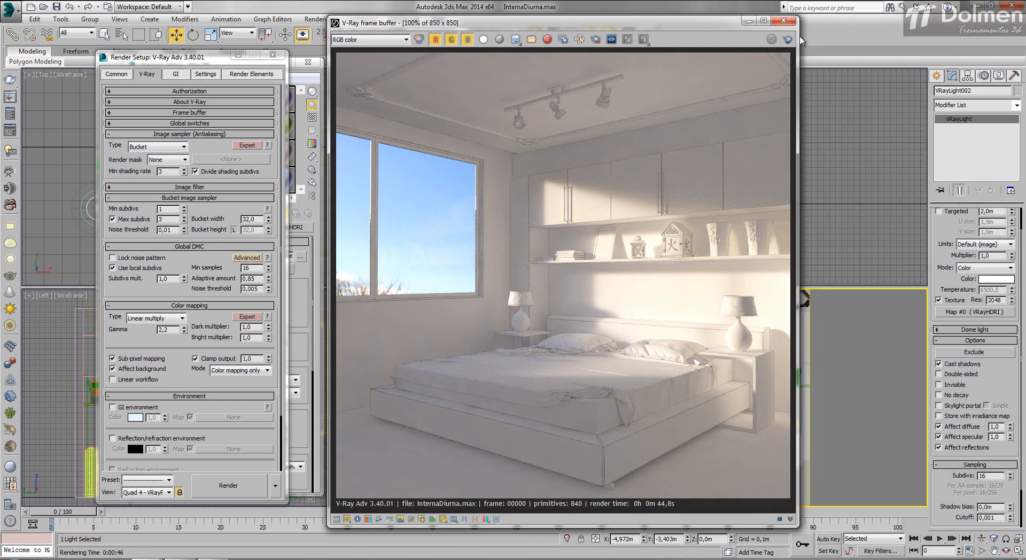
Step: Close the render settings and the Material Editor, keeping the rendered image in view beside the viewports
{"action": "left_click_drag", "start_coordinate": [615, 23], "coordinate": [710, 23]}
{"action": "left_click", "coordinate": [272, 55]}
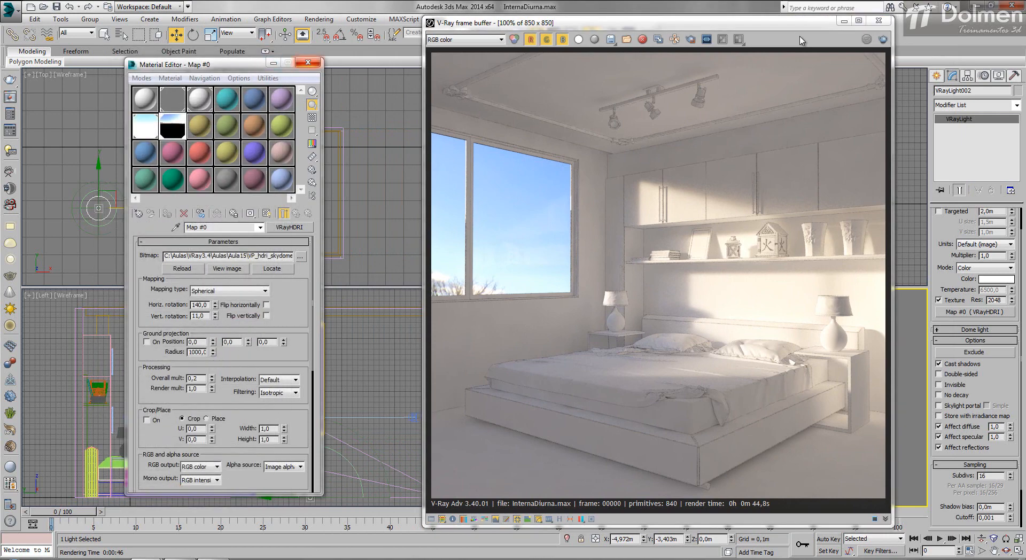
{"action": "left_click", "coordinate": [308, 62]}
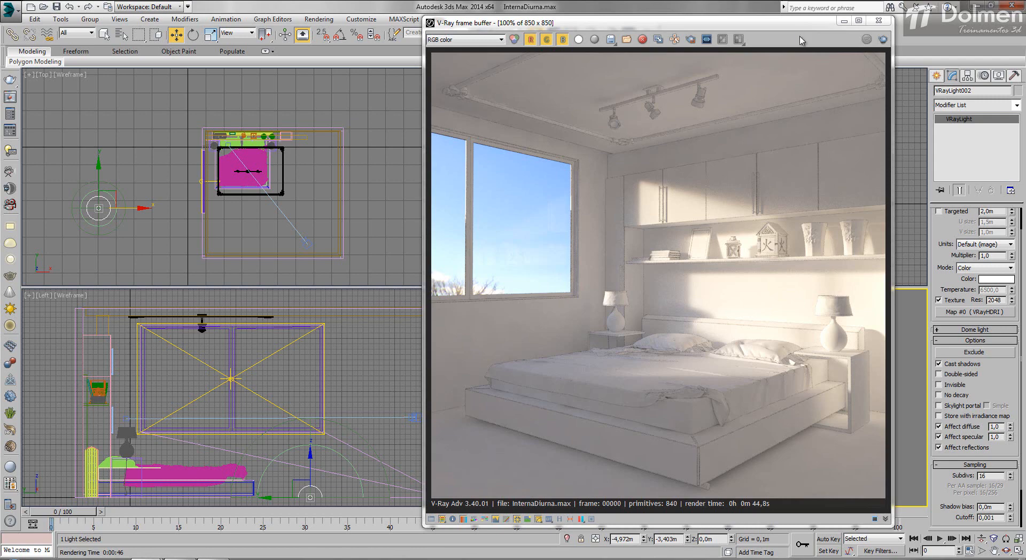
{"action": "left_click_drag", "start_coordinate": [801, 24], "coordinate": [760, 24]}
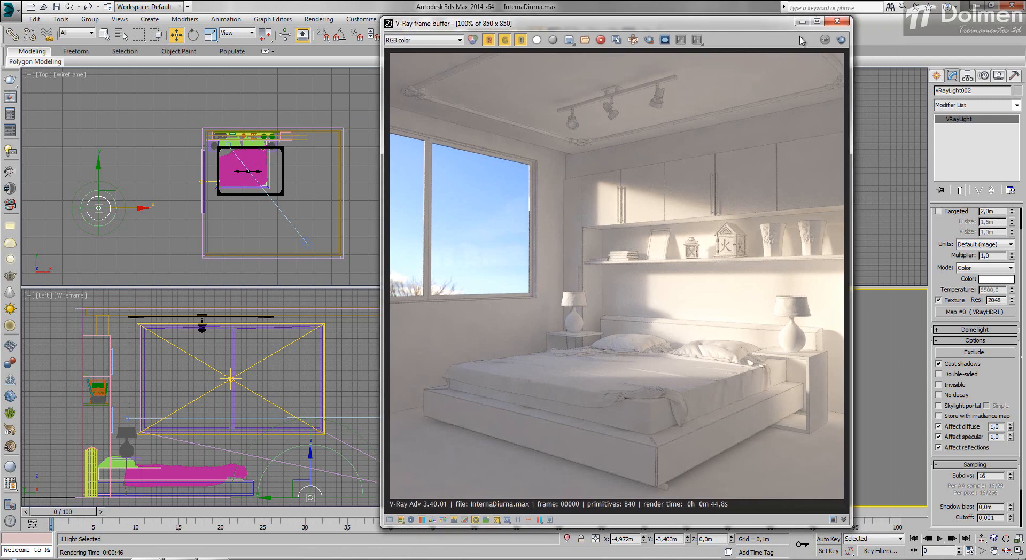